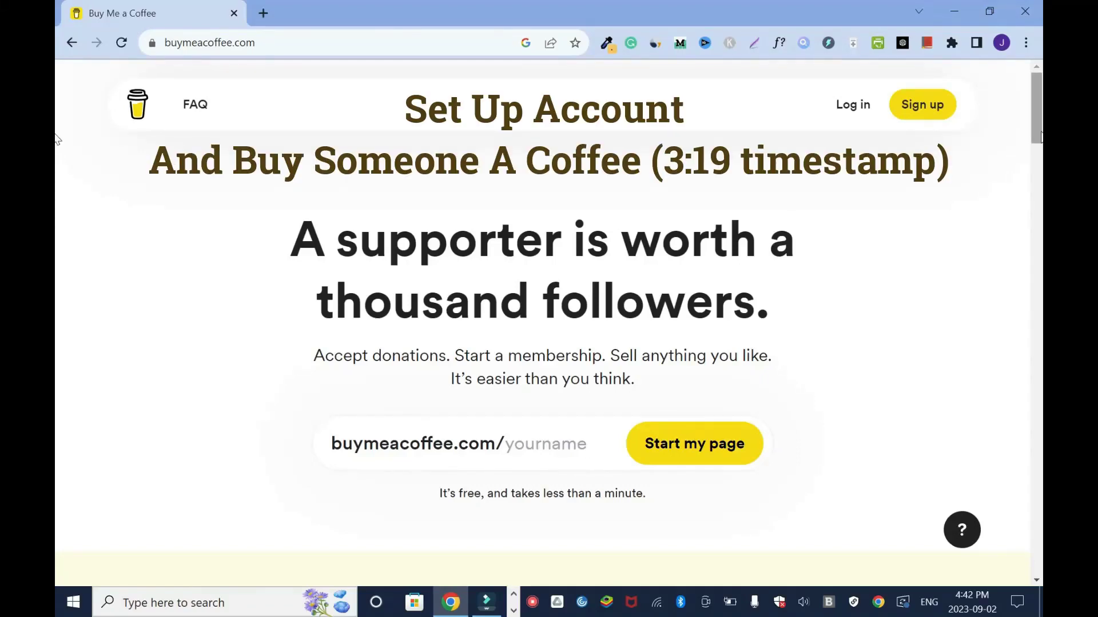
Scroll the homepage, then select the YouTube channel name 'Blogsdom' to copy it.
drag(1039, 127, 1039, 128)
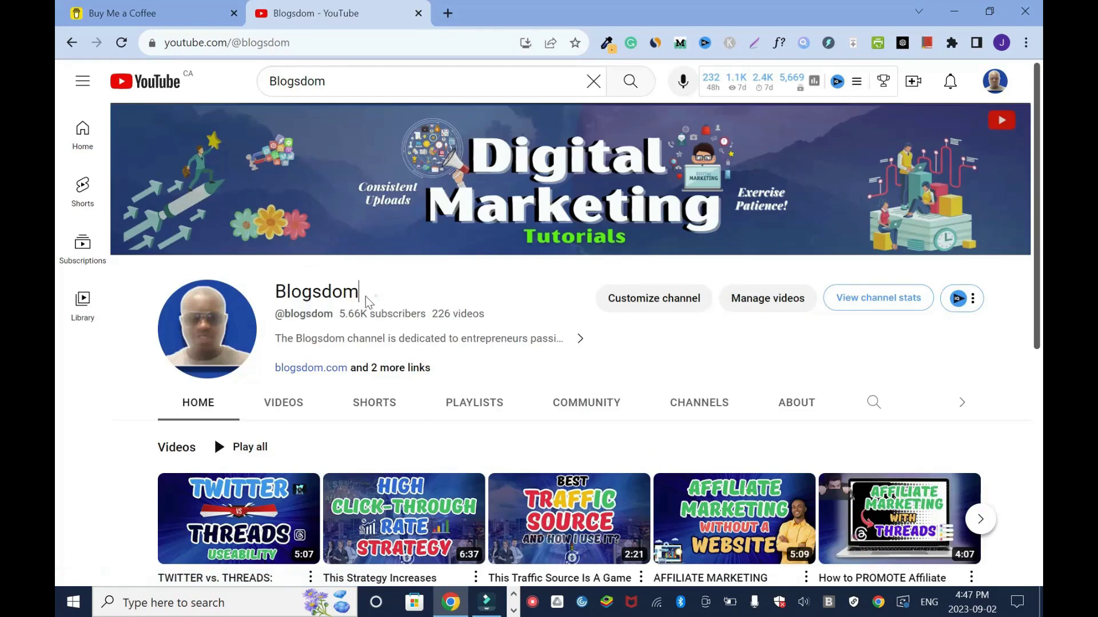
drag(365, 296, 228, 302)
key(ctrl+c)
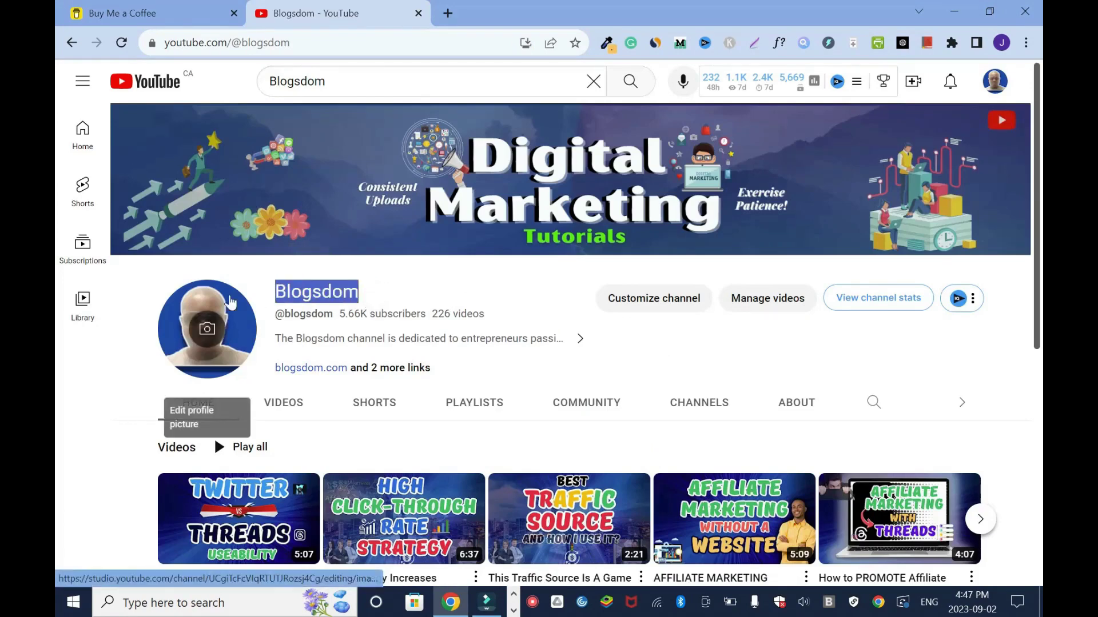
Paste 'Blogsdom' into the page-name field on the Buy Me a Coffee homepage.
key(ctrl+shift+Tab)
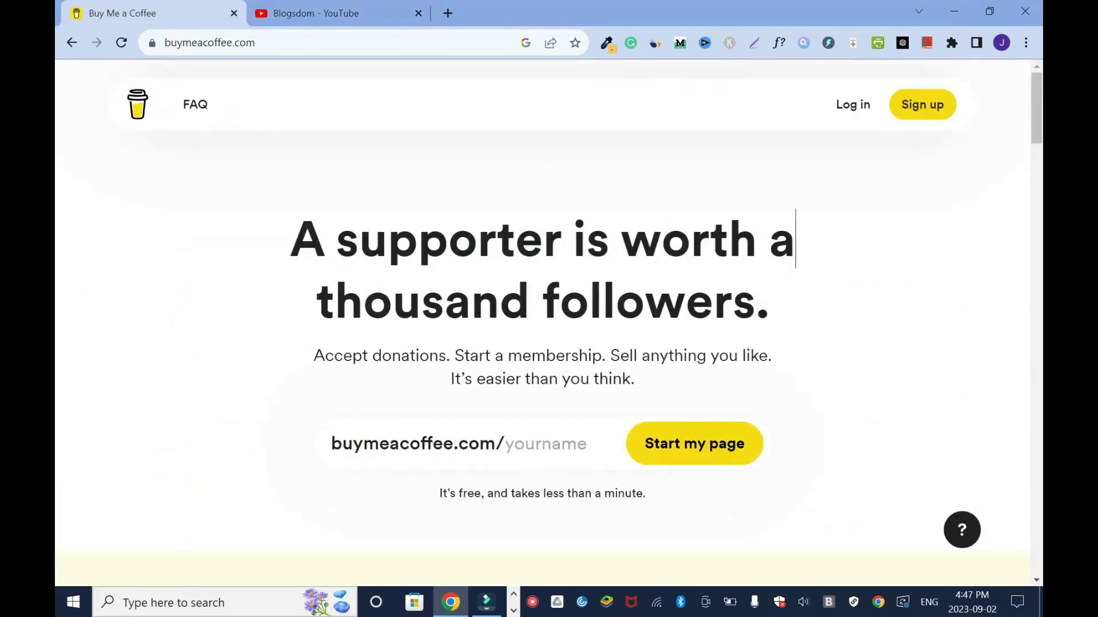
click(563, 443)
key(ctrl+v)
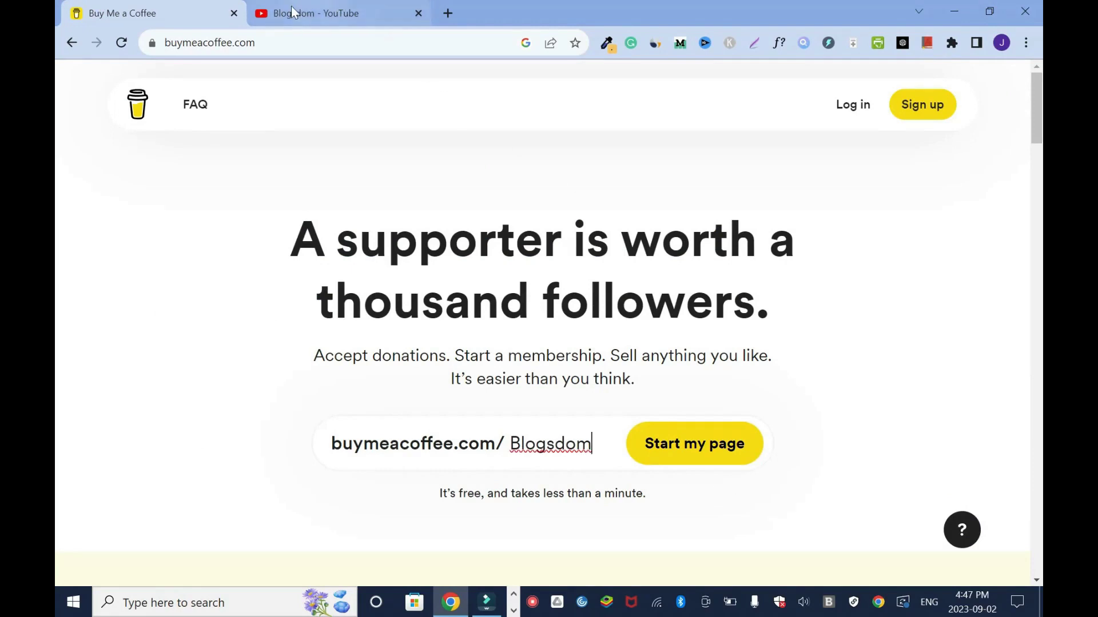
Start the Blogsdom page and submit the emailed verification code to finish sign-up.
click(705, 452)
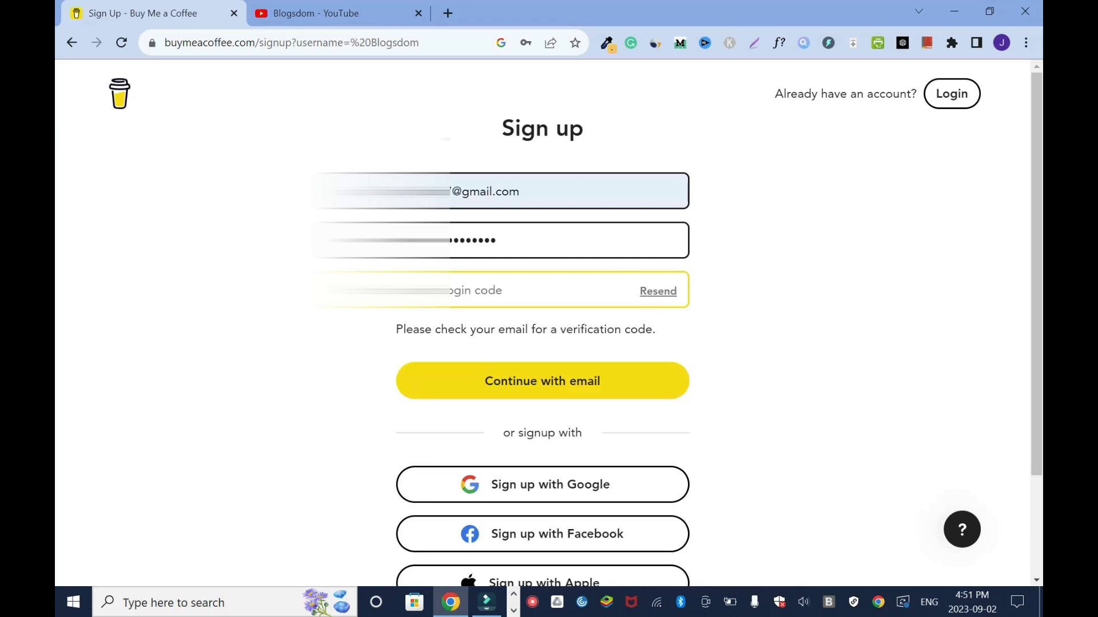
key(ctrl+v)
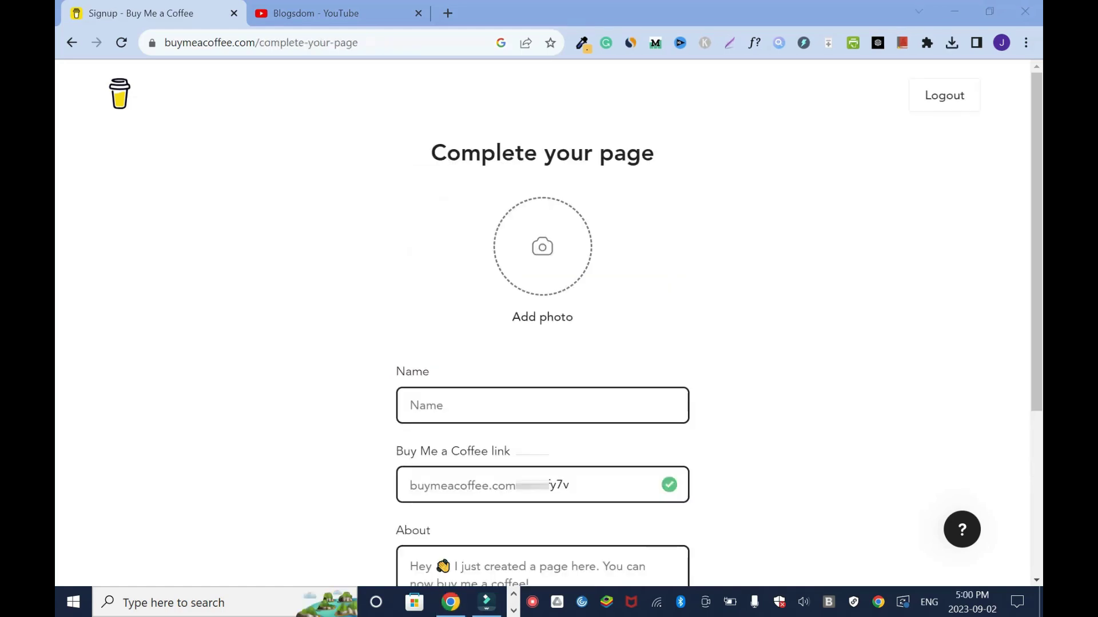
Change the page link username to Blogsdom.
double_click(544, 484)
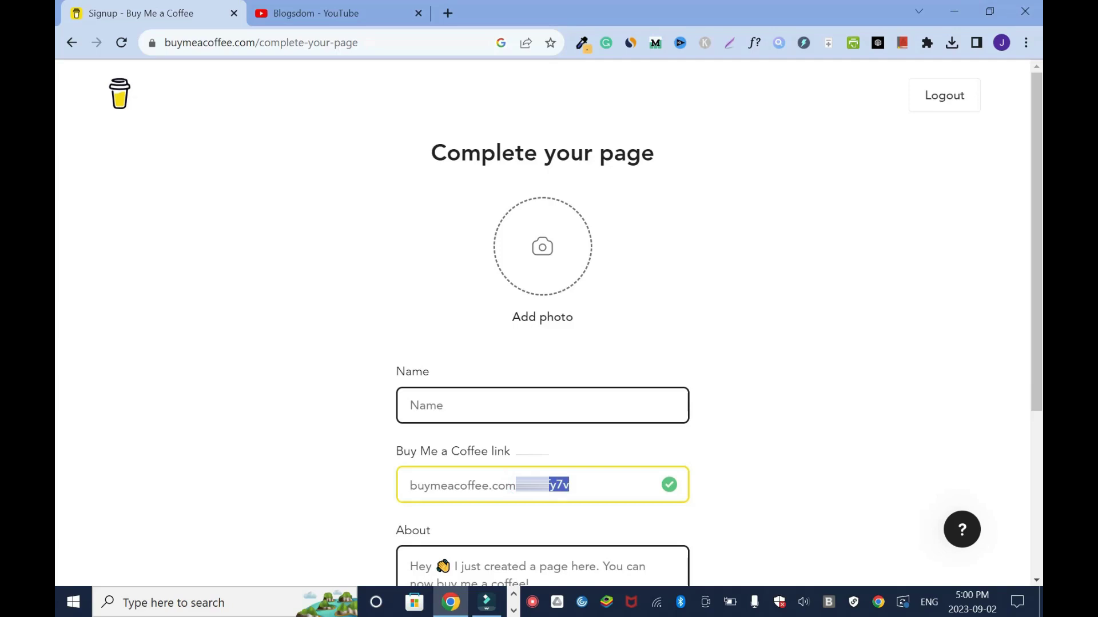
key(ctrl+v)
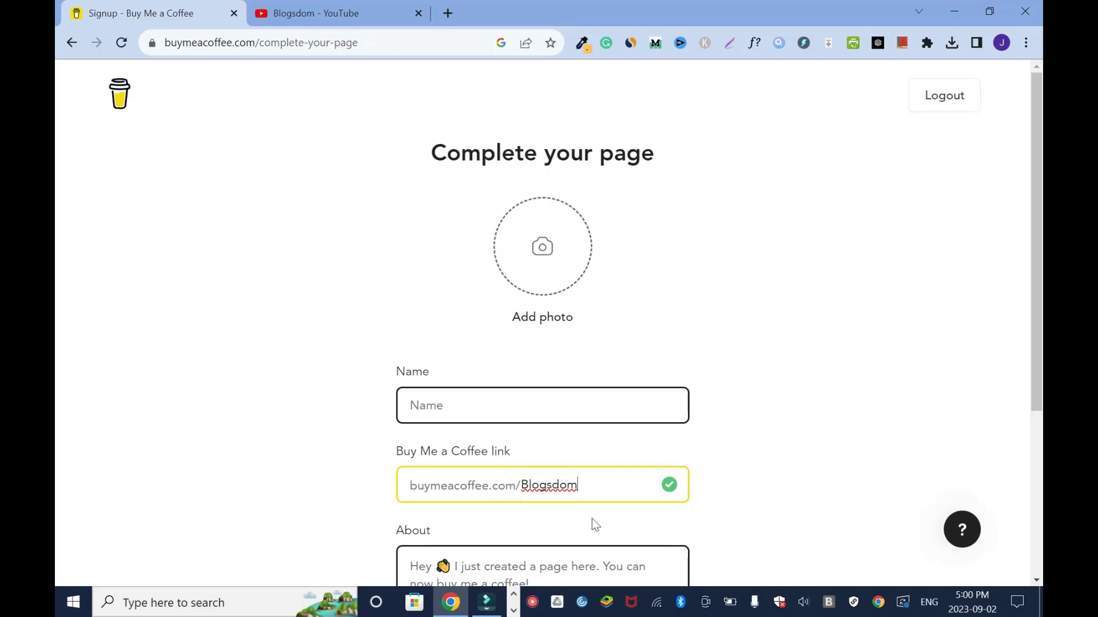
scroll(592, 520, down, 3)
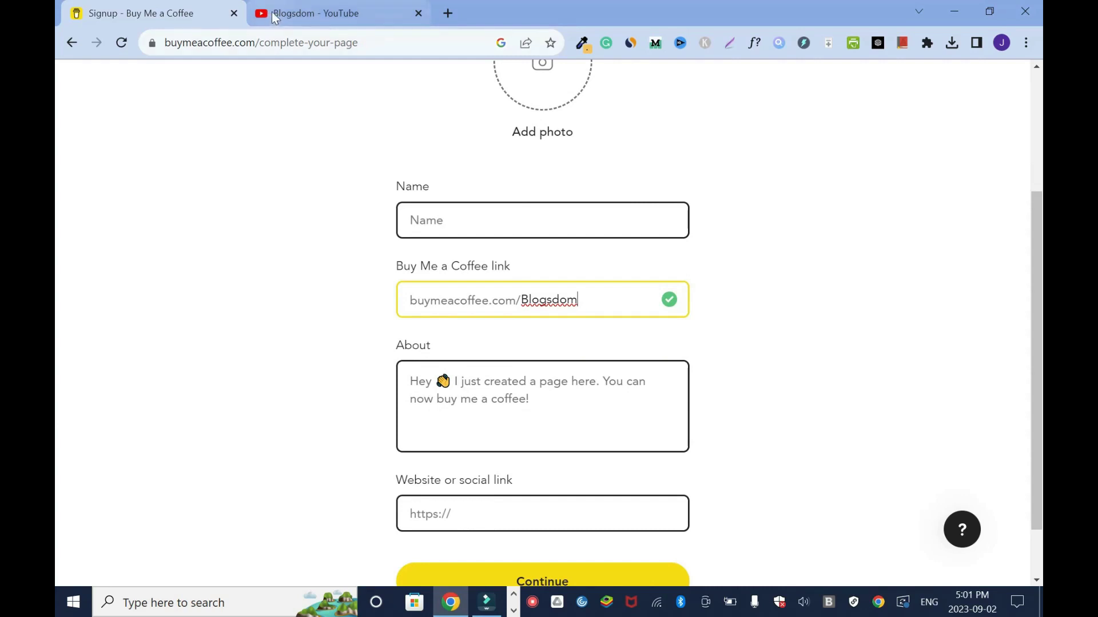
click(316, 12)
double_click(325, 43)
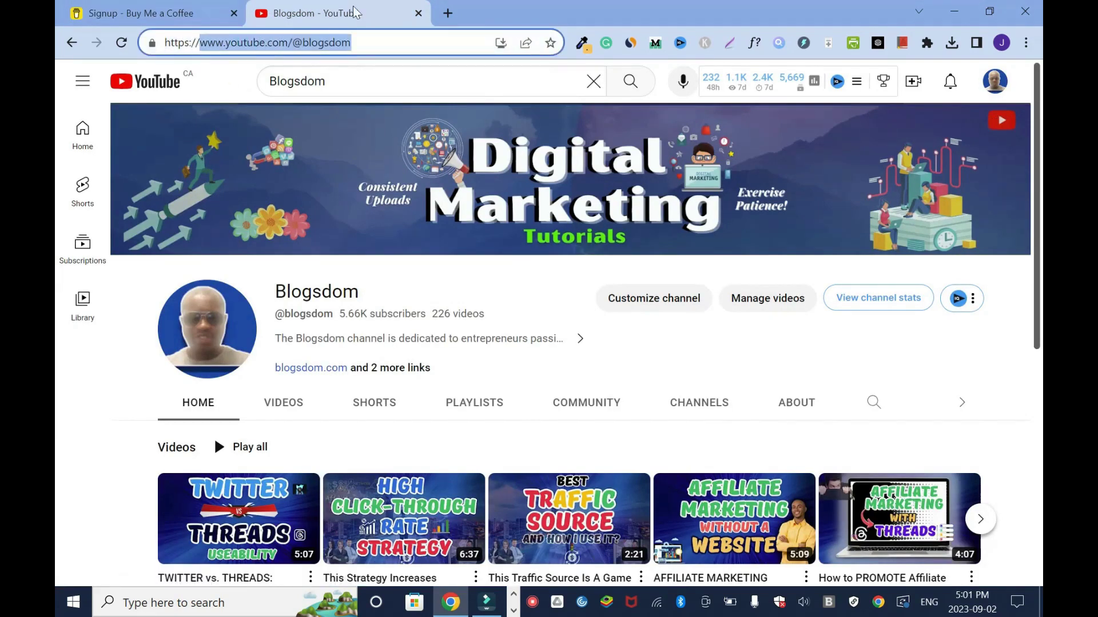
key(ctrl+a)
key(ctrl+c)
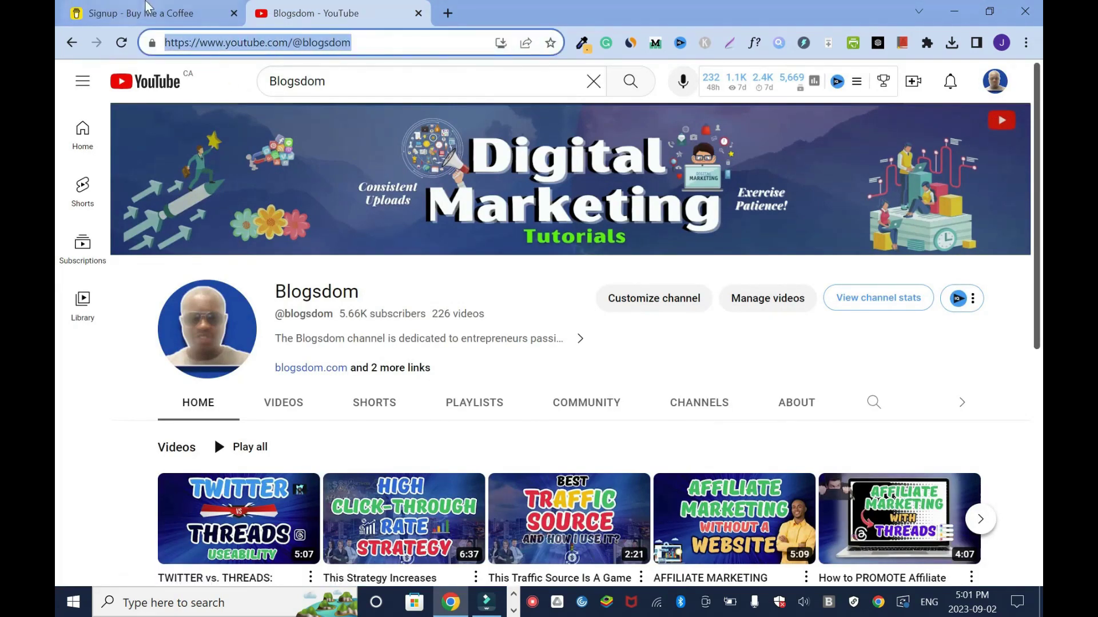
click(151, 12)
key(ctrl+v)
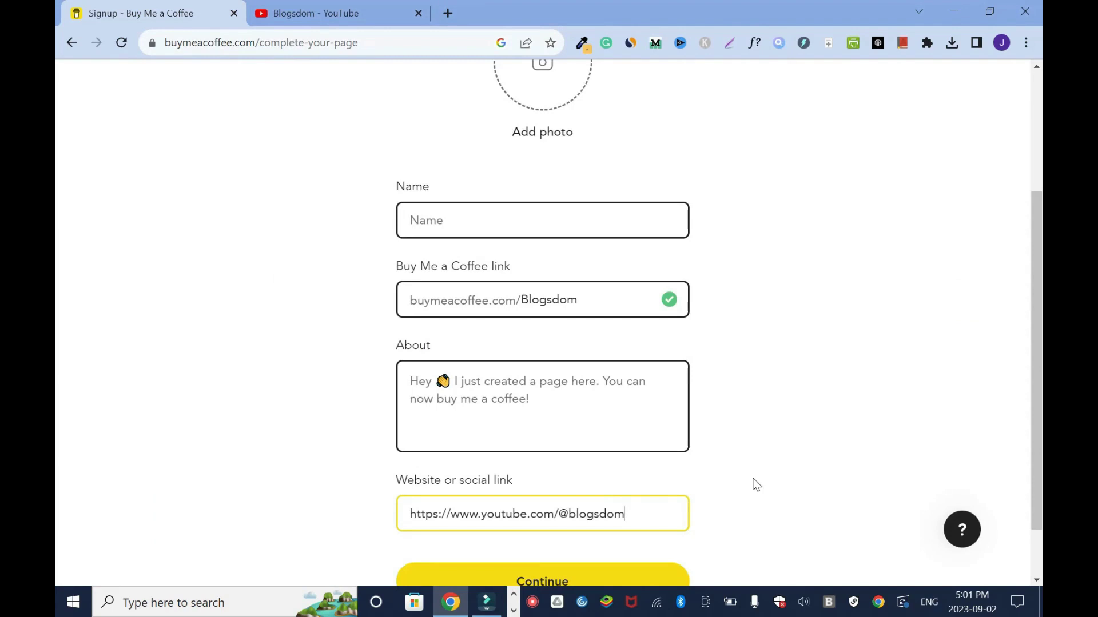
Fill About with the YouTube channel's description followed by a smiley emoji.
click(495, 221)
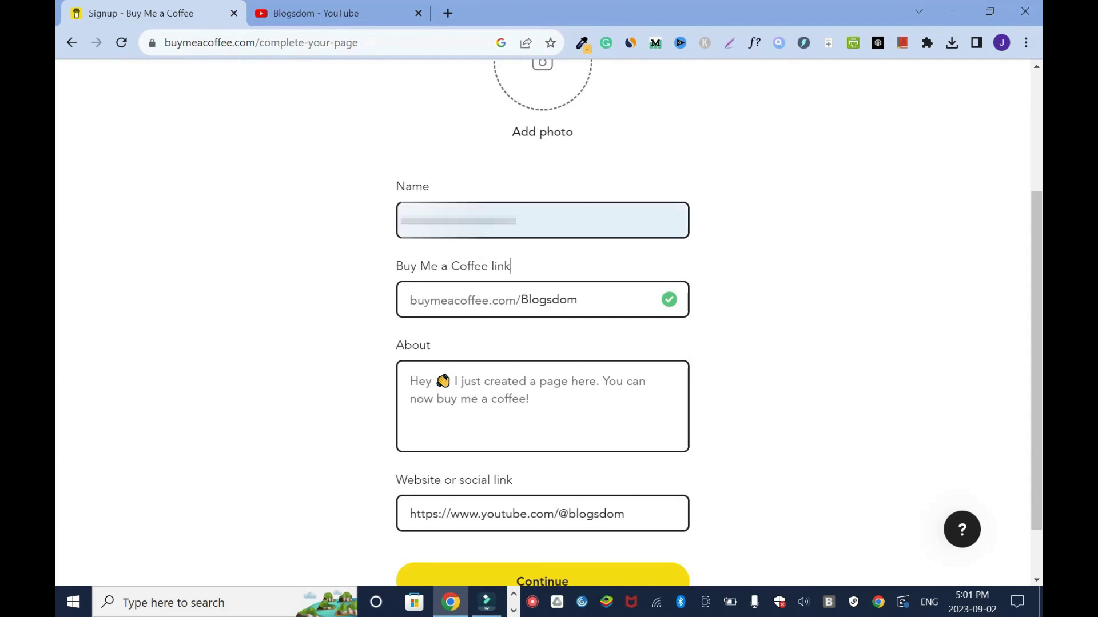
click(288, 10)
click(797, 403)
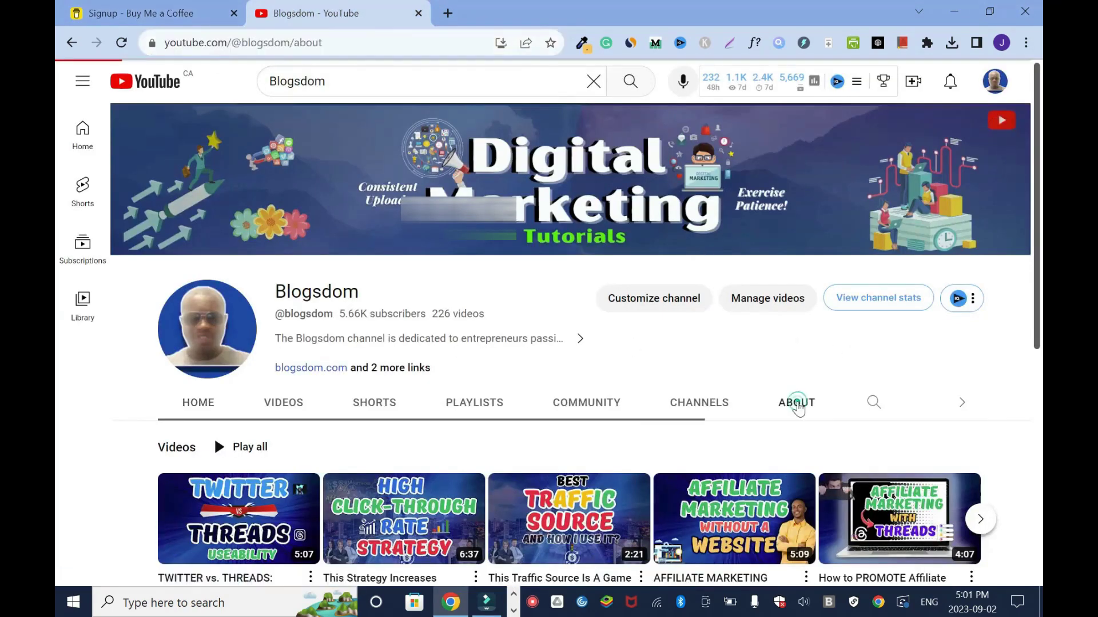
scroll(1039, 383, down, 3)
drag(197, 313, 149, 281)
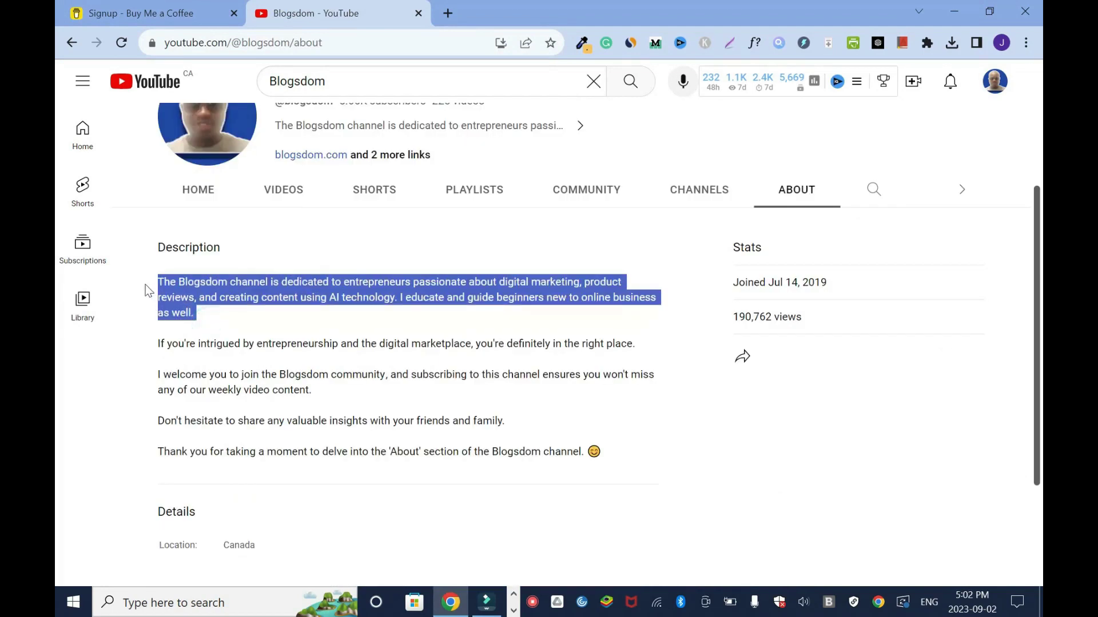
click(114, 6)
click(542, 406)
key(ctrl+v)
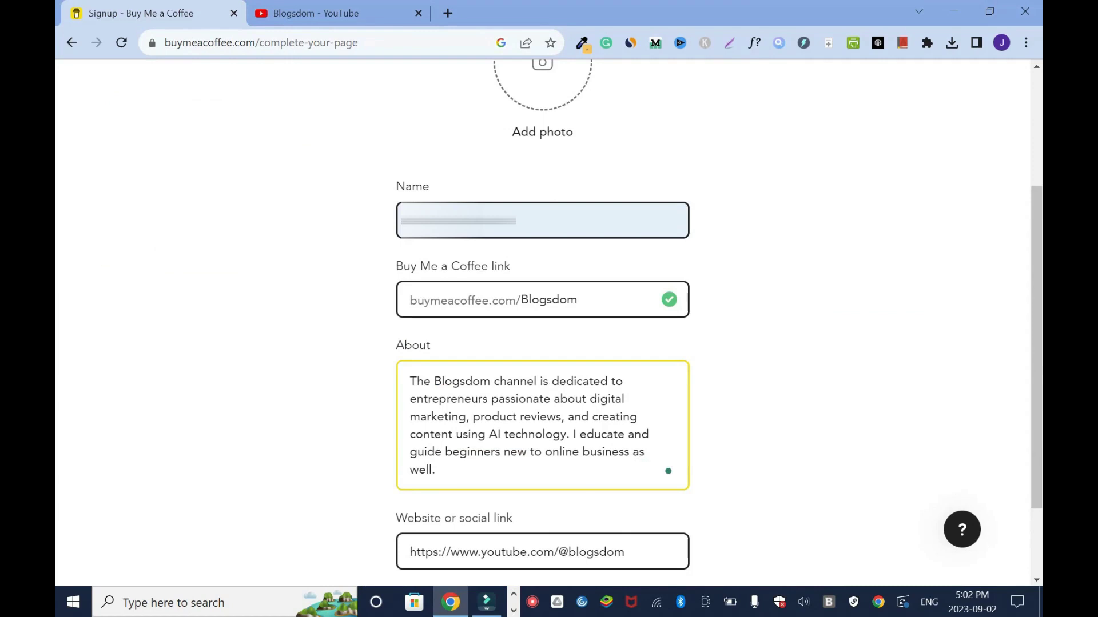
right_click(441, 472)
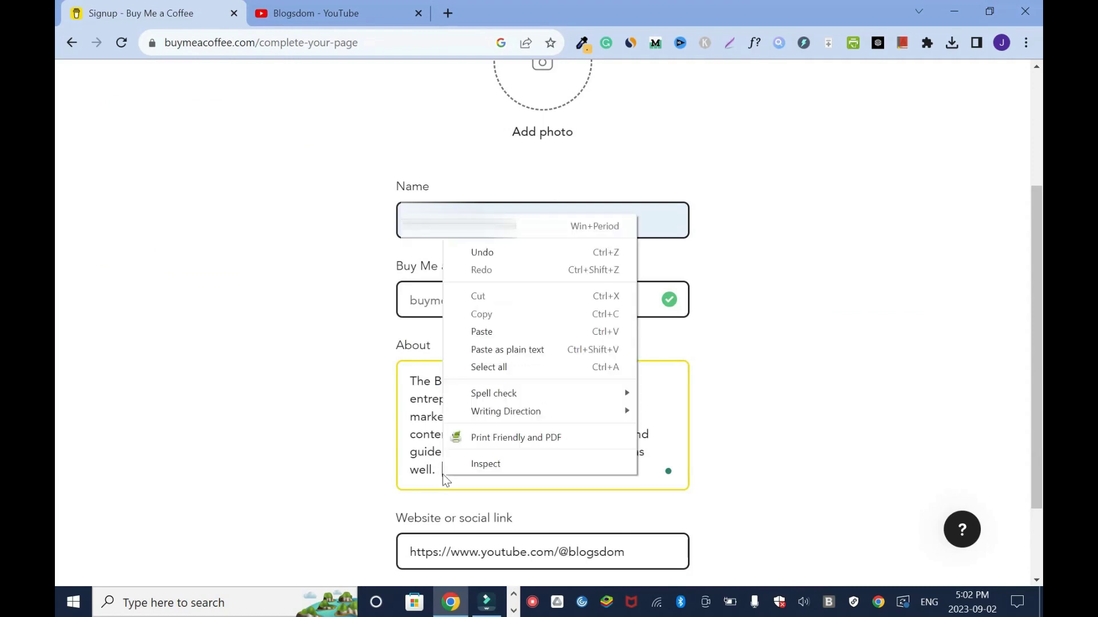
click(503, 244)
Upload a profile photo and submit the completed page details.
scroll(726, 481, up, 3)
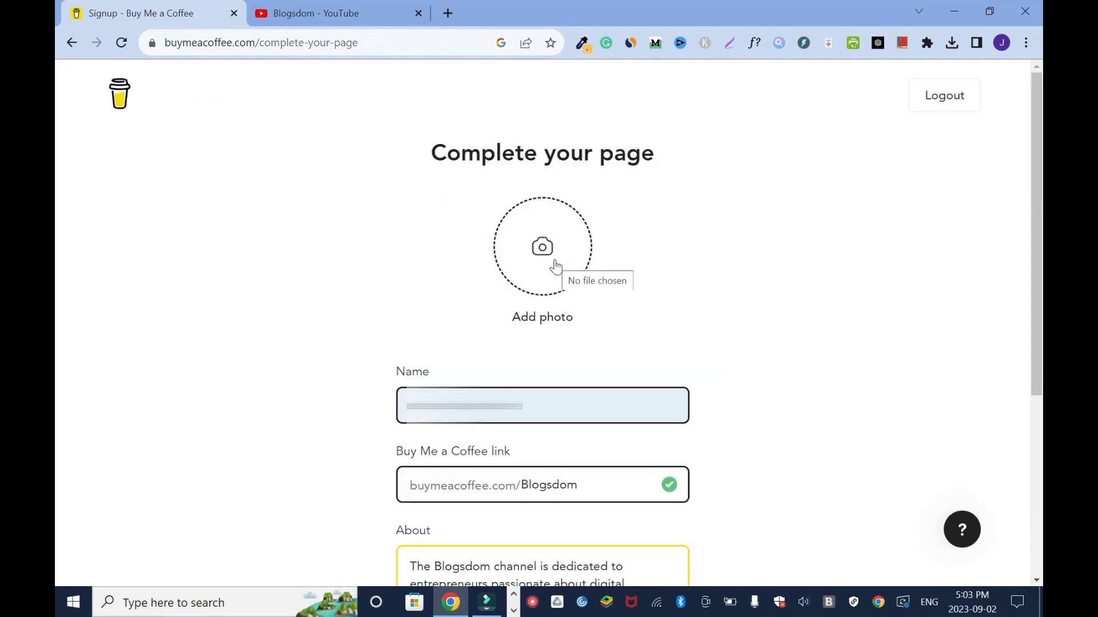
click(555, 265)
double_click(767, 311)
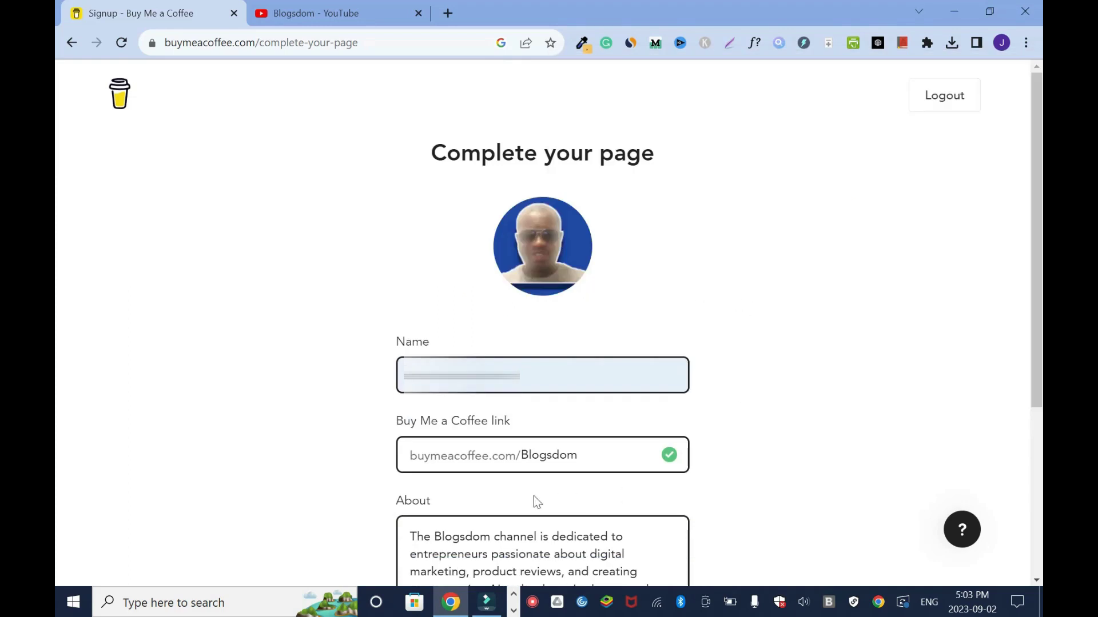
scroll(909, 377, down, 5)
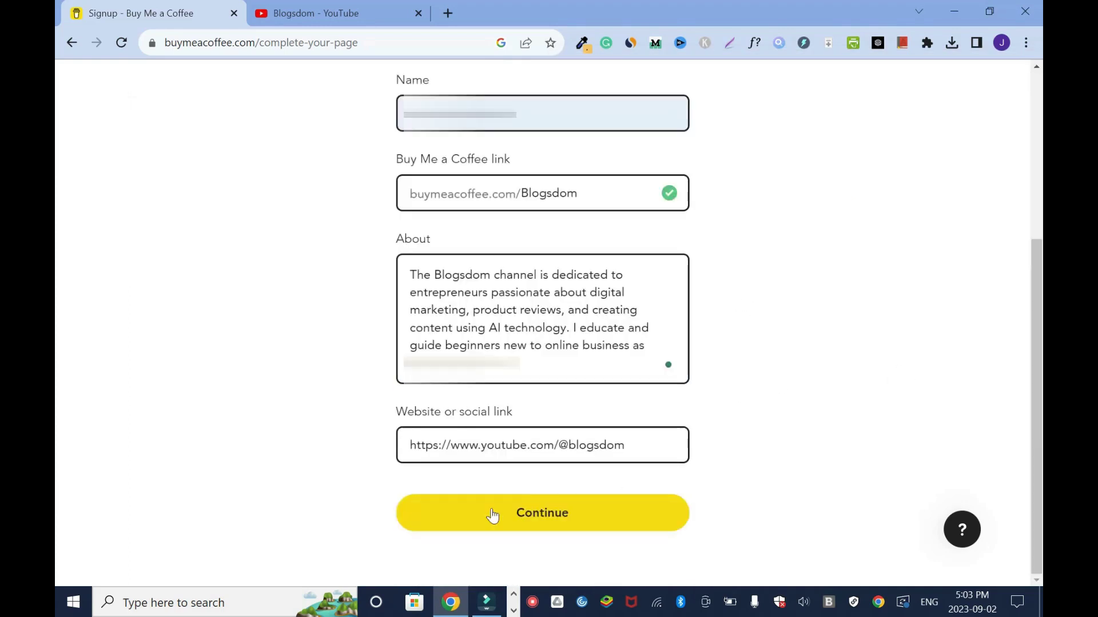
click(592, 514)
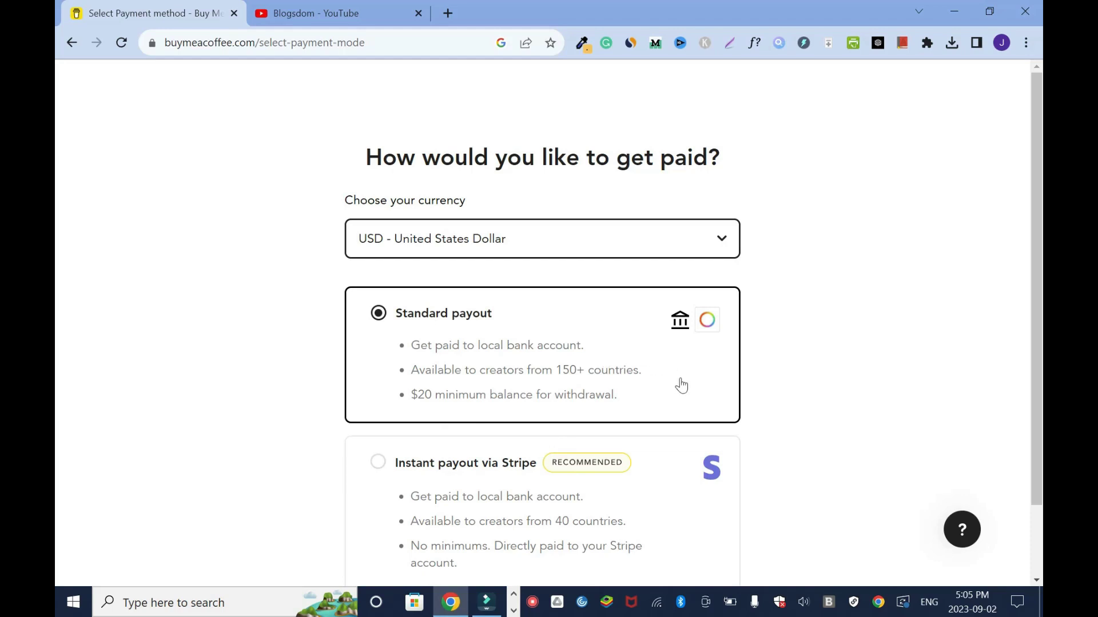
scroll(681, 385, down, 2)
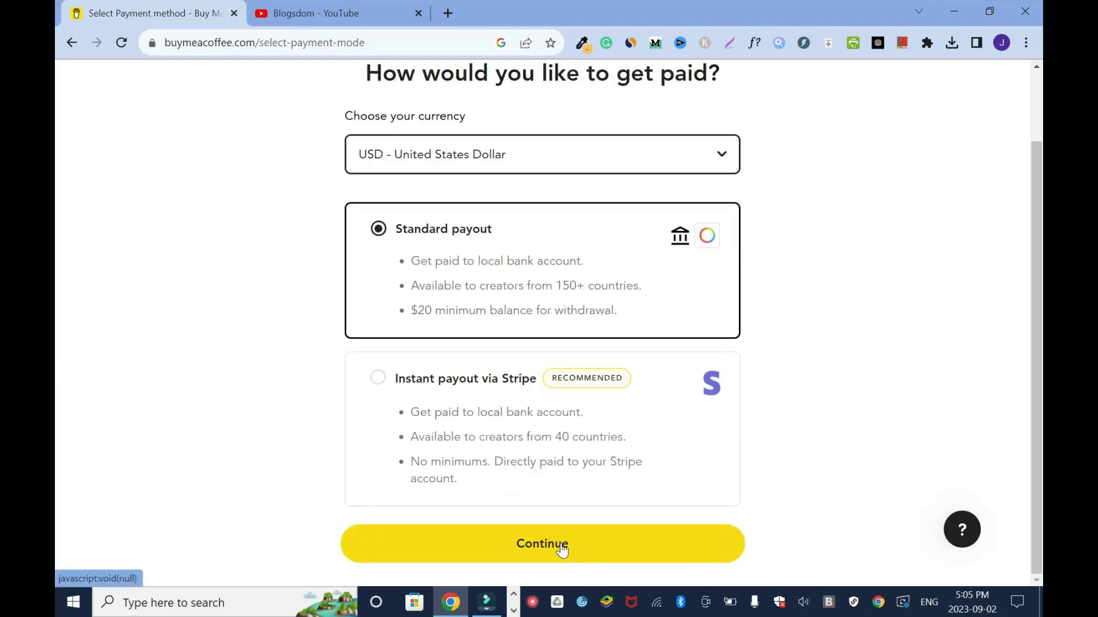
Keep Standard payout, then upload the Blogsdom - Banner image as the cover banner.
click(561, 546)
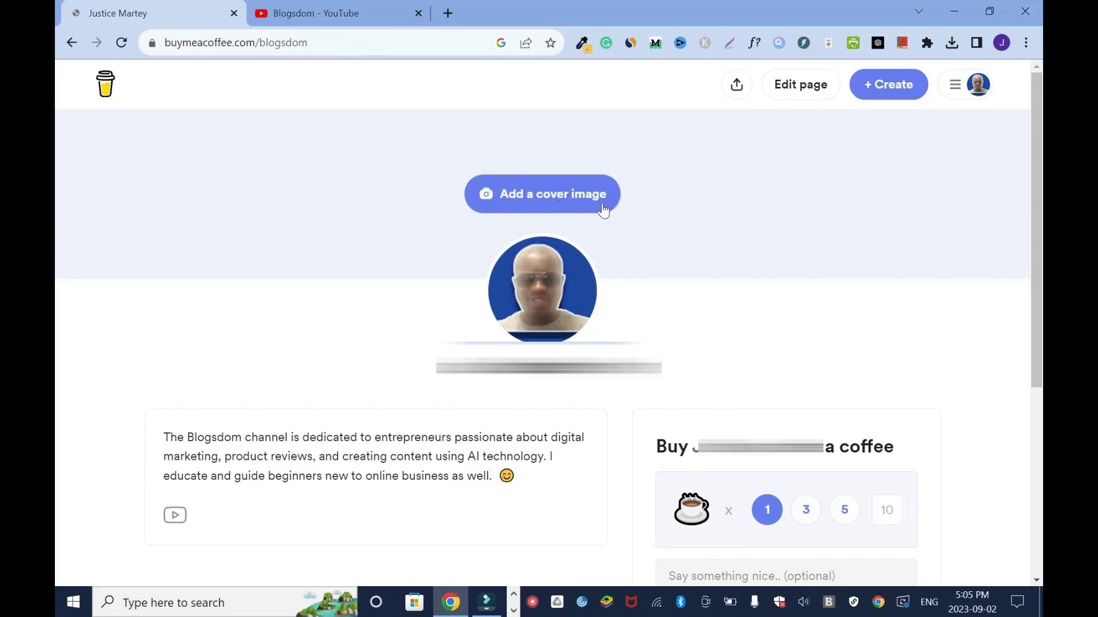
click(602, 209)
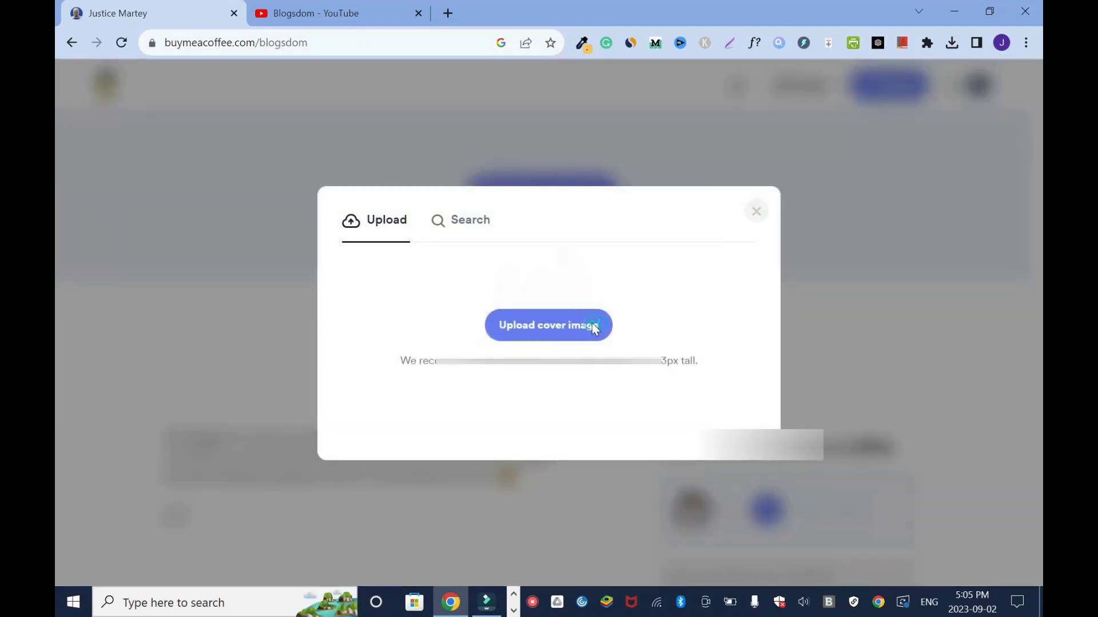
click(549, 324)
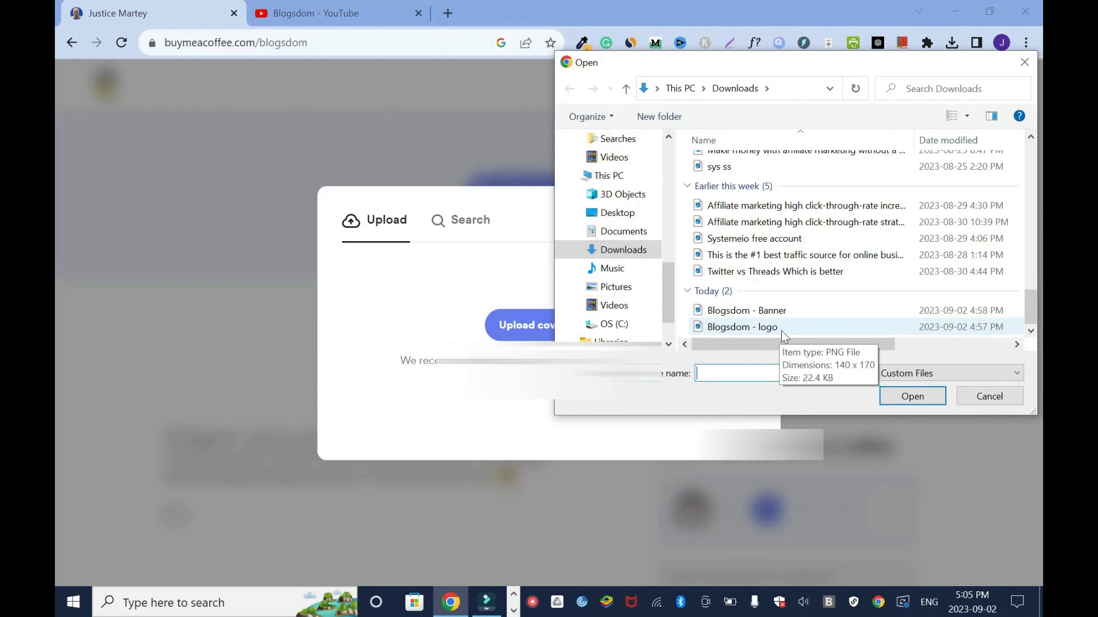
click(798, 308)
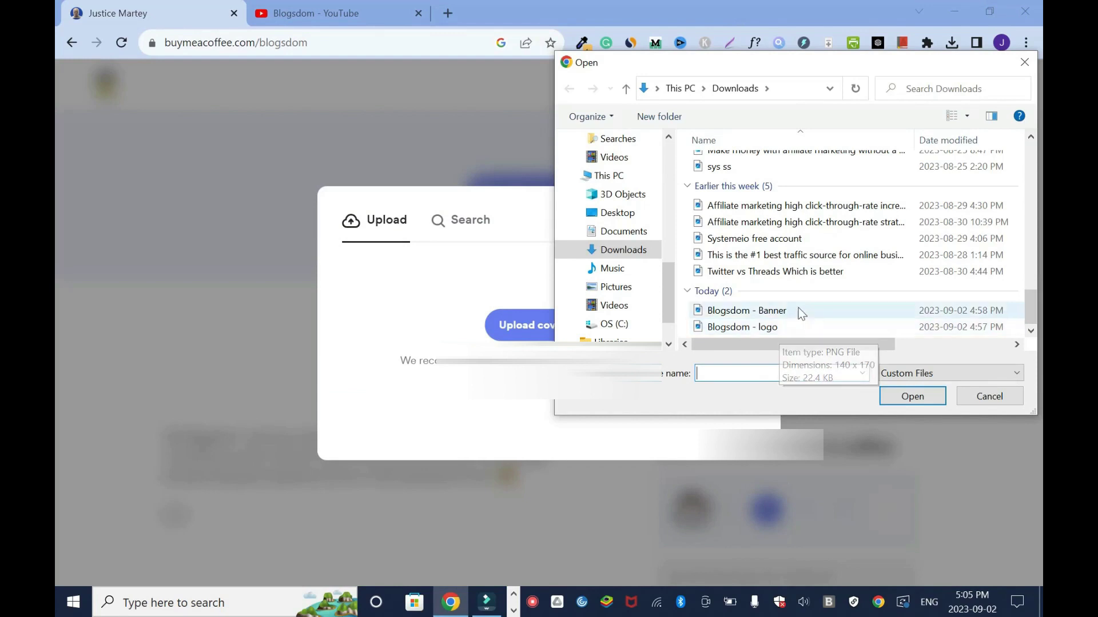
click(922, 404)
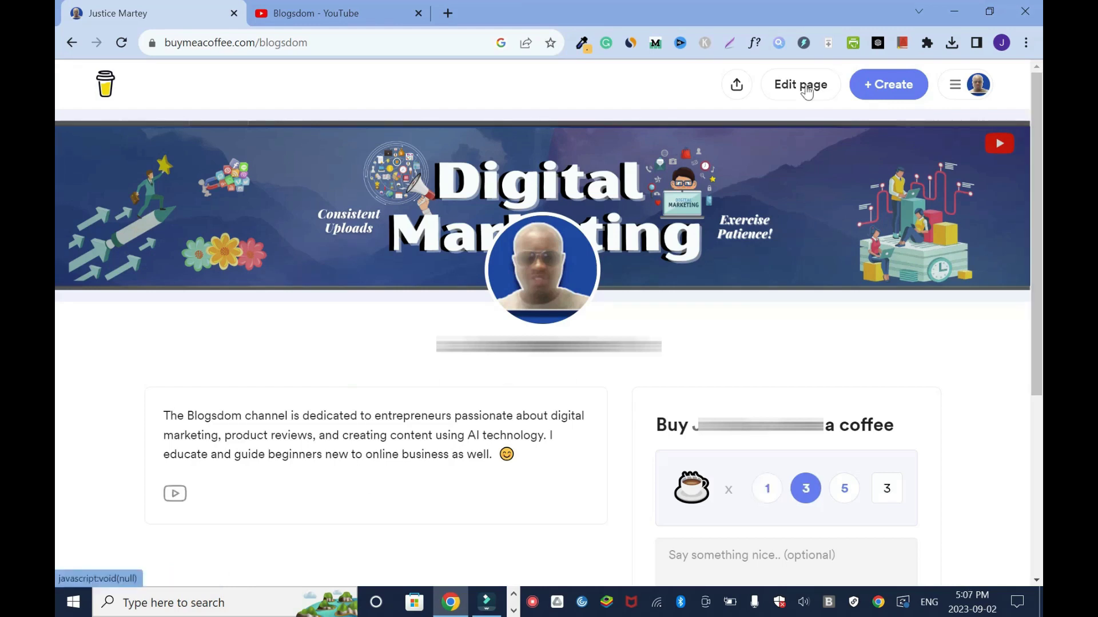
click(806, 89)
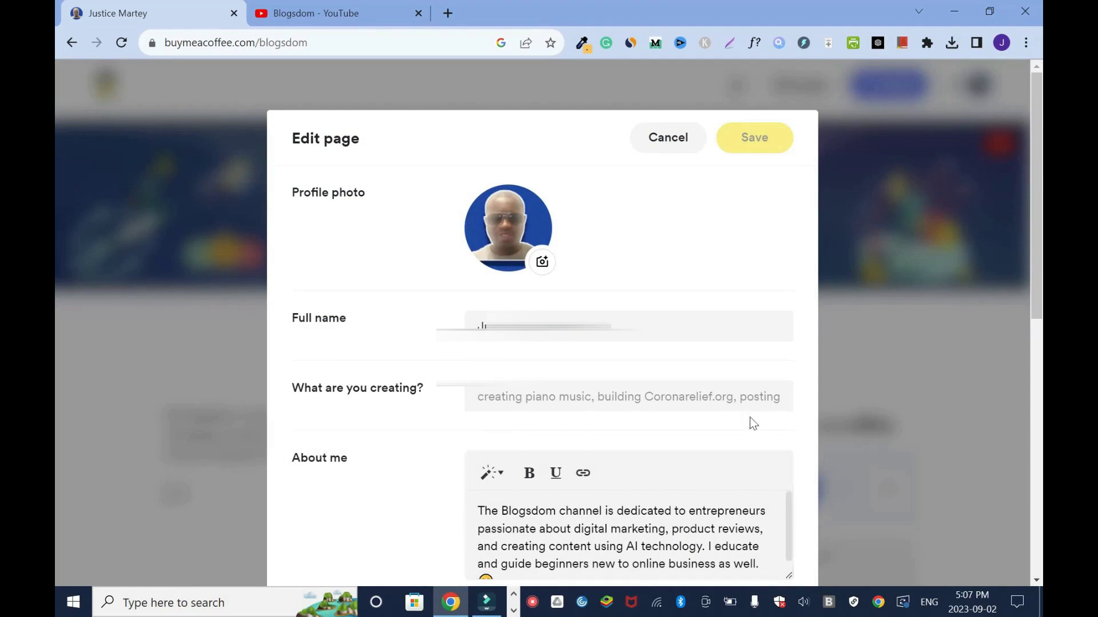
scroll(753, 423, down, 6)
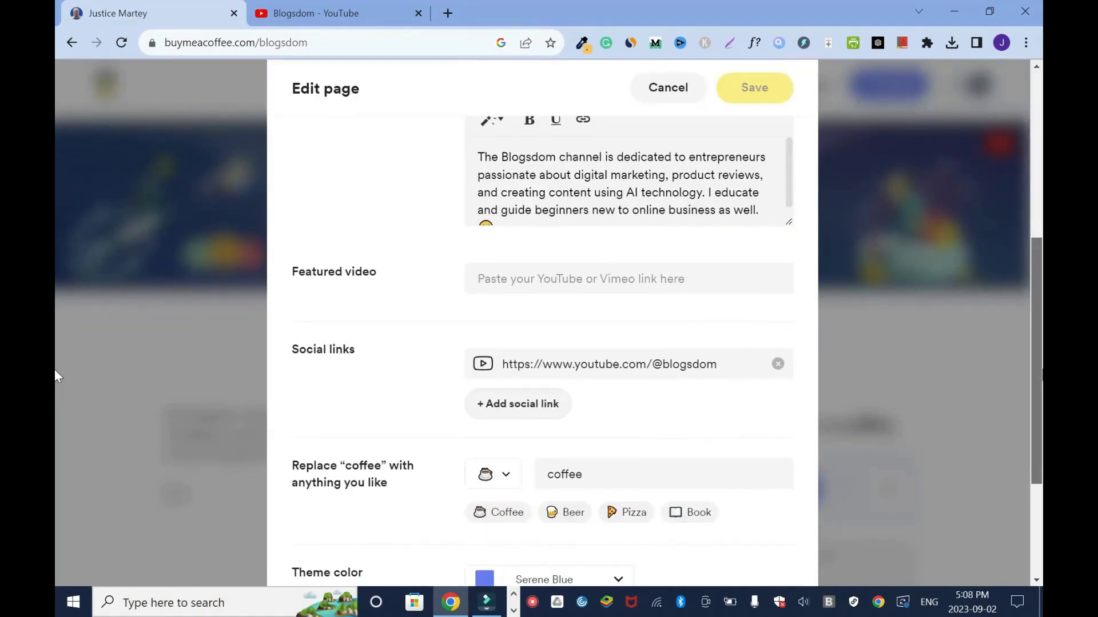
scroll(55, 377, down, 3)
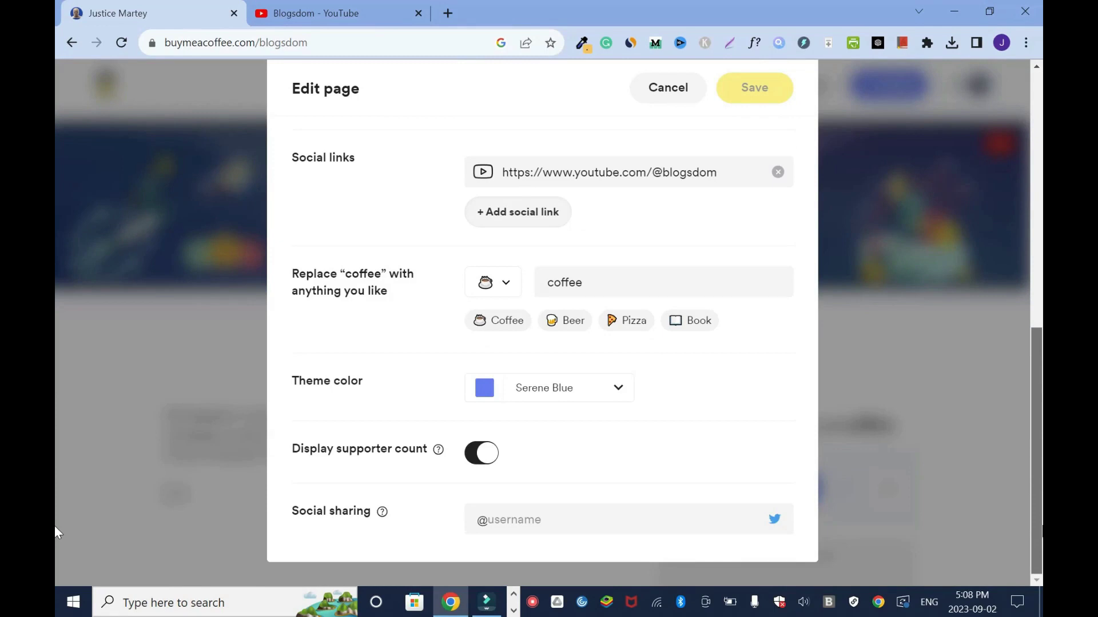
Close page settings and open Payouts under My account, showing a $0 balance.
click(56, 531)
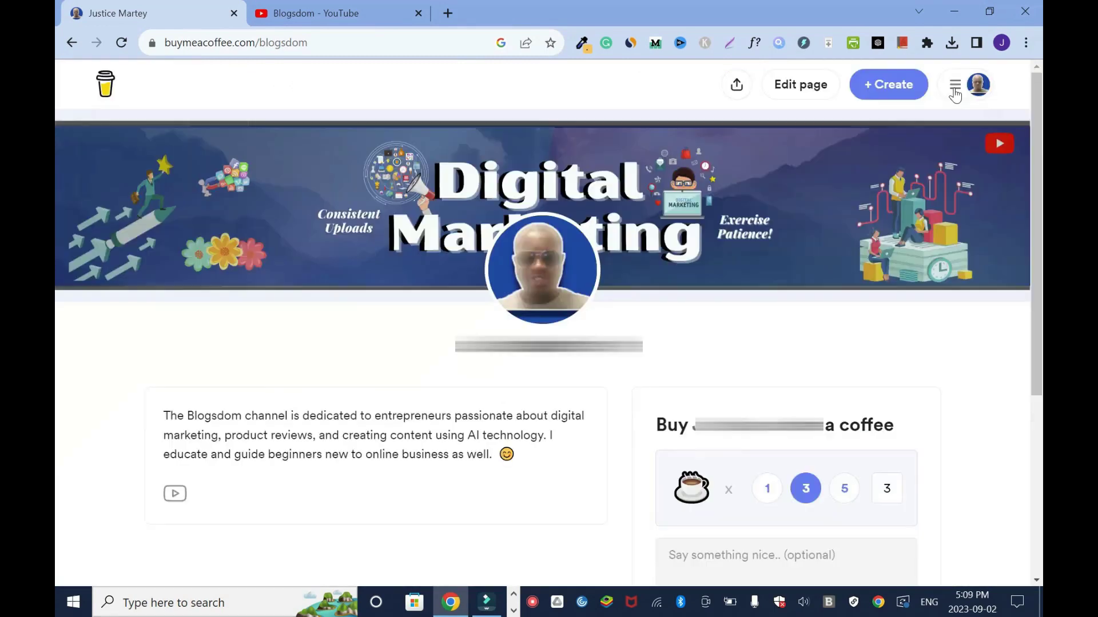
click(954, 91)
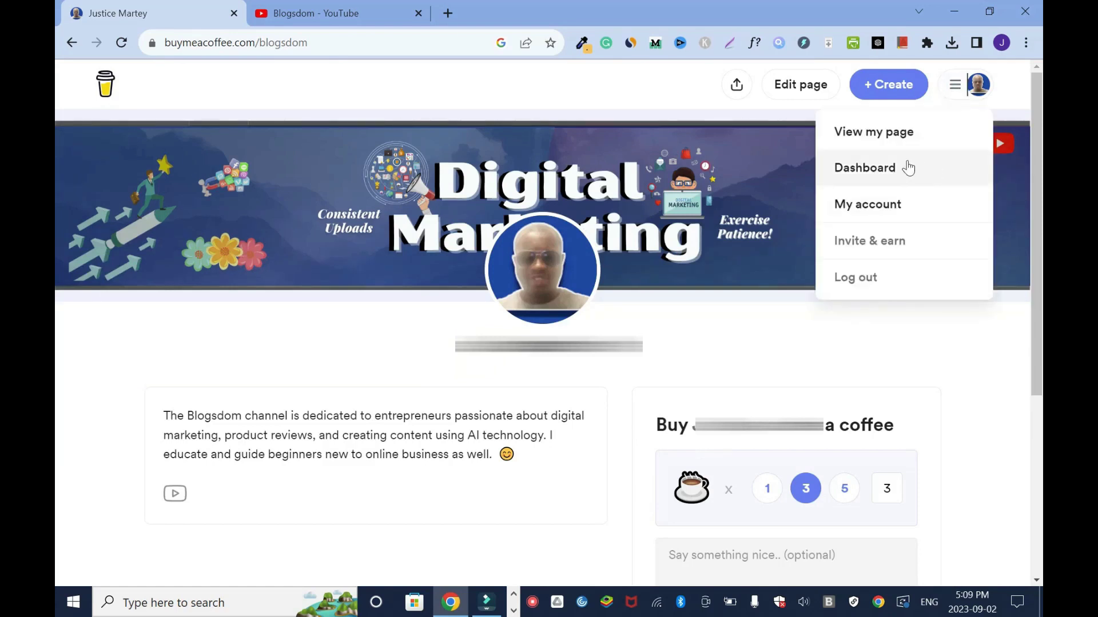
click(896, 211)
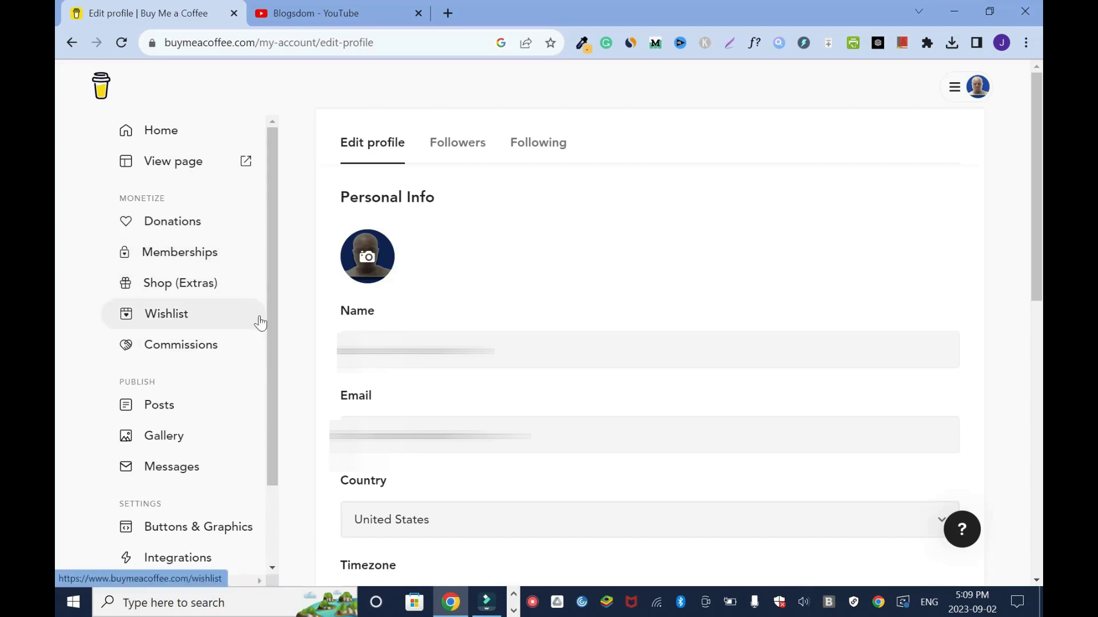
scroll(252, 318, down, 2)
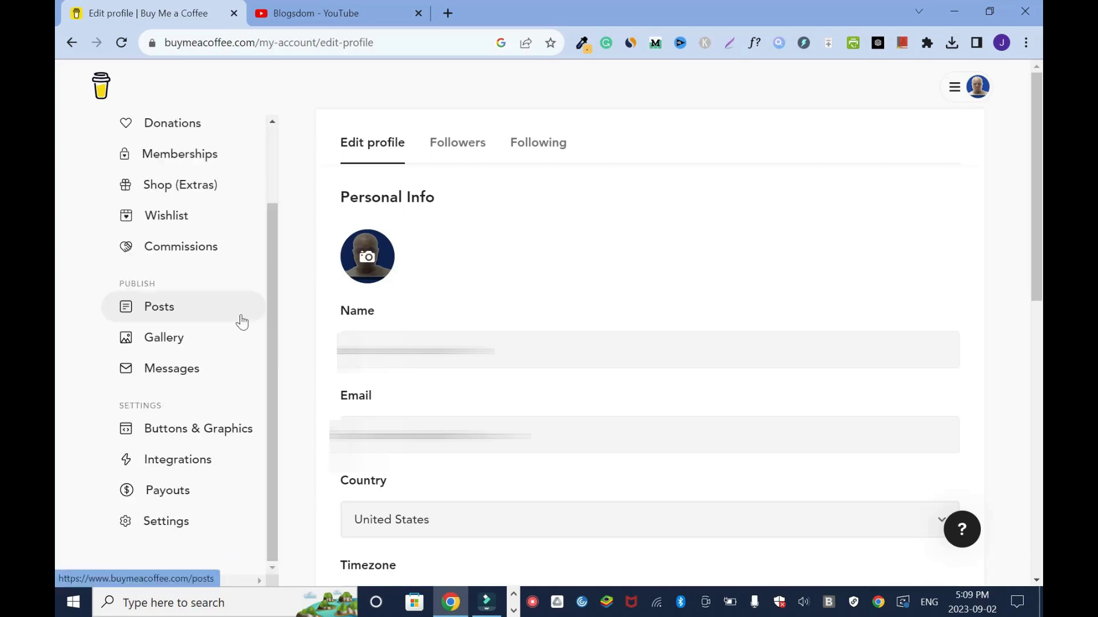
click(205, 495)
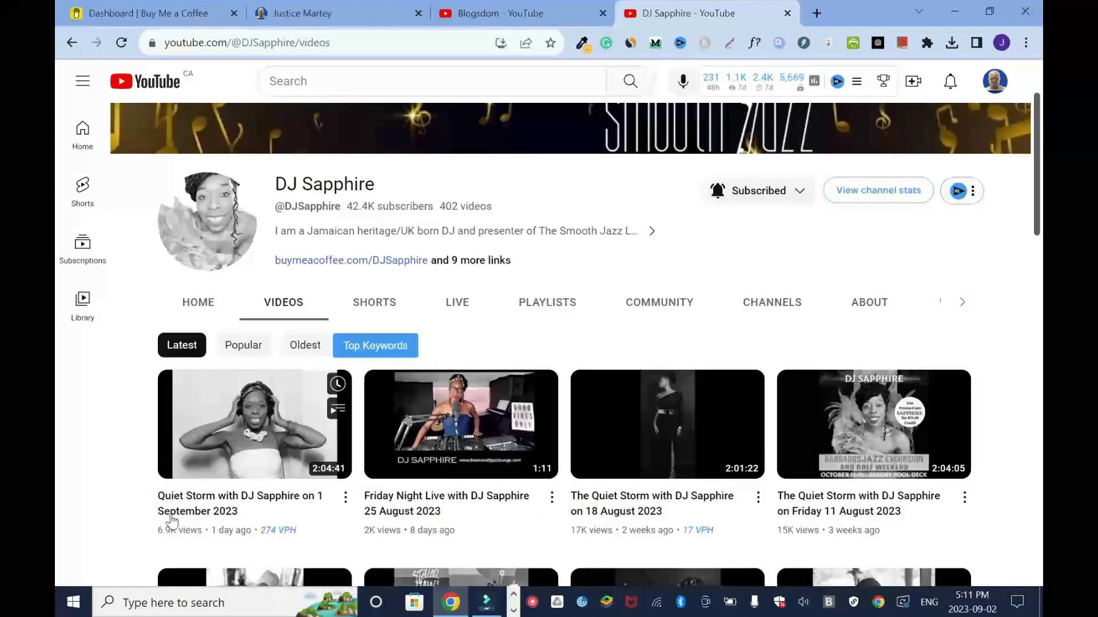
Open the 1 September 2023 Quiet Storm video and follow its buymeacoffee.com/DJSapphire link.
click(181, 504)
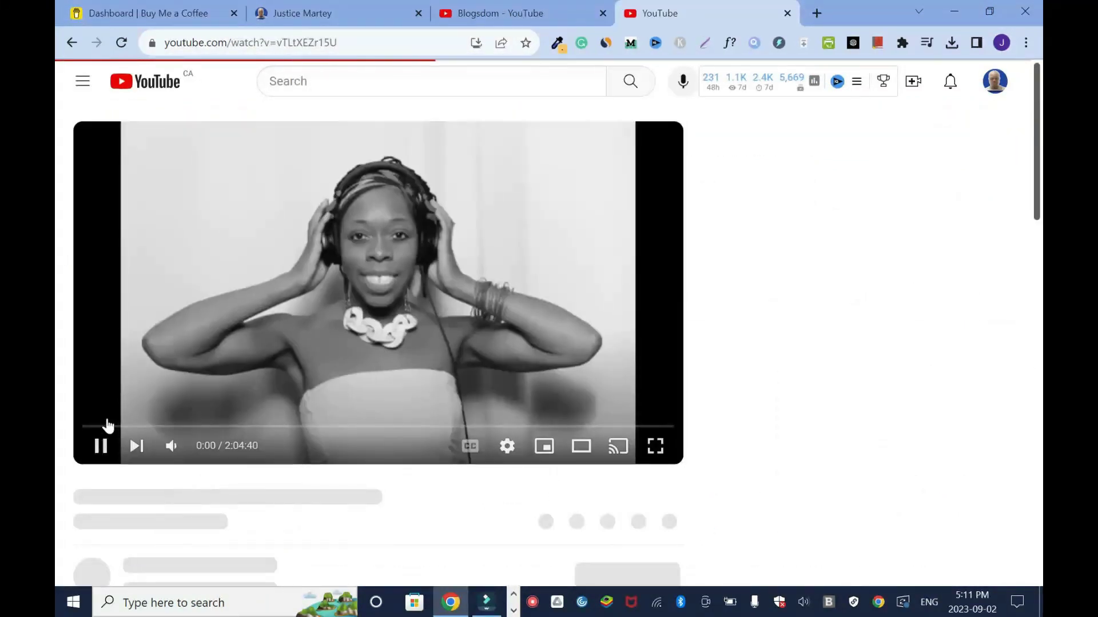
click(100, 447)
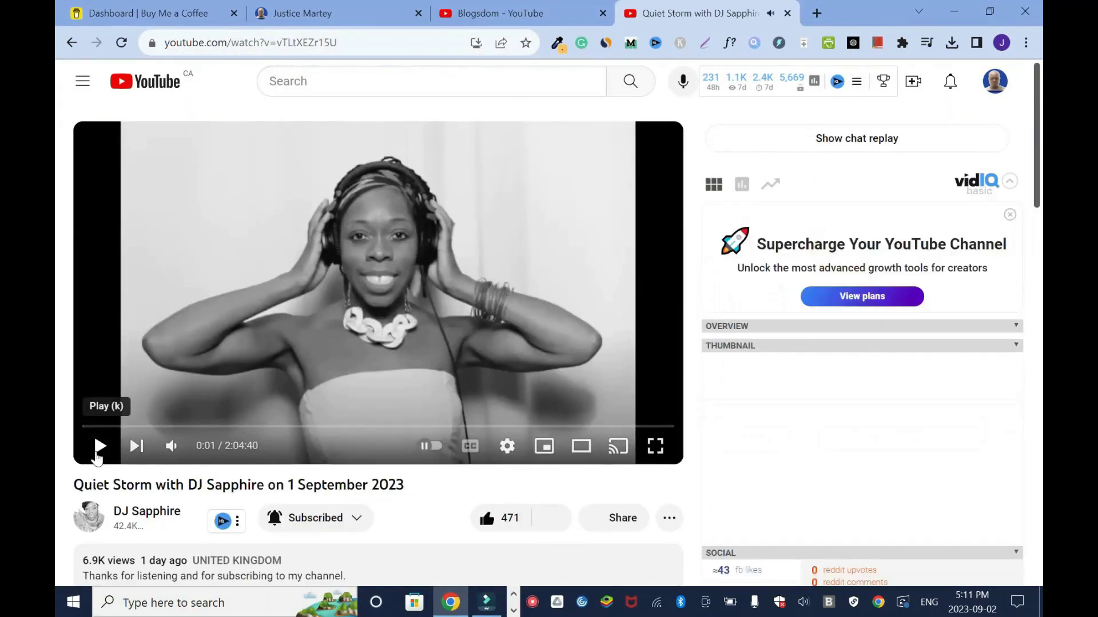
scroll(384, 514, down, 5)
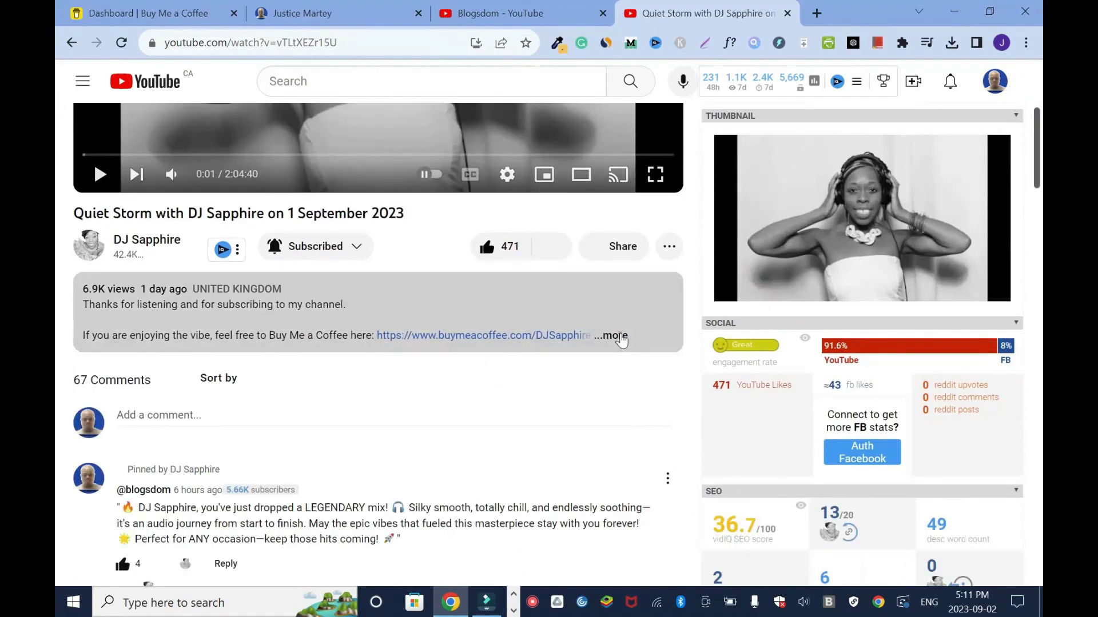
click(614, 336)
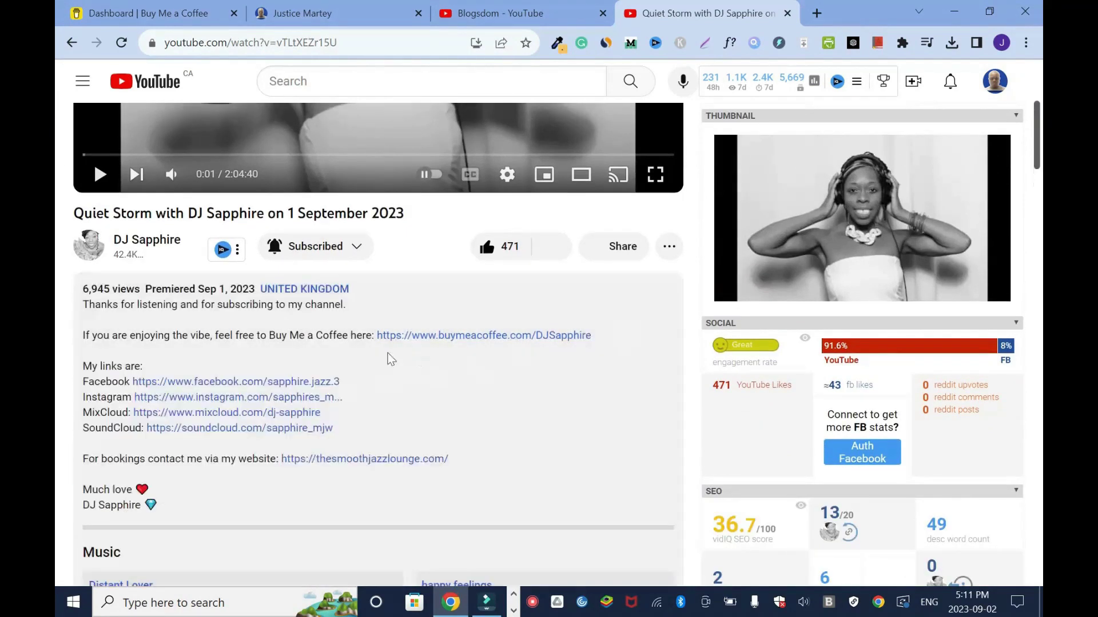
click(466, 336)
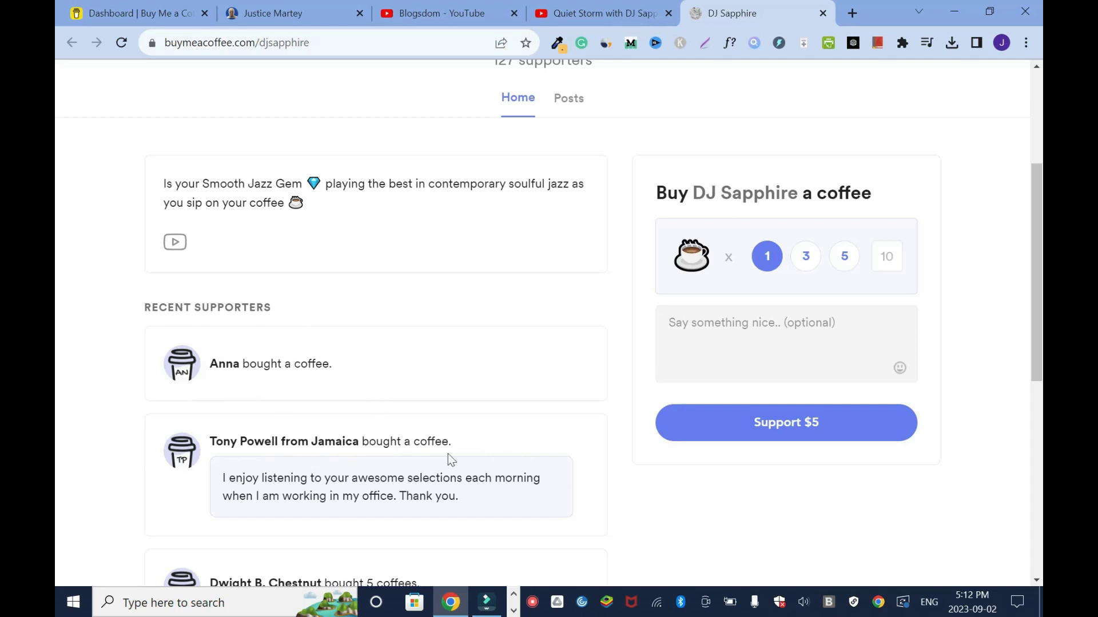
Choose 3 coffees on DJ Sapphire's support form.
scroll(57, 238, down, 1)
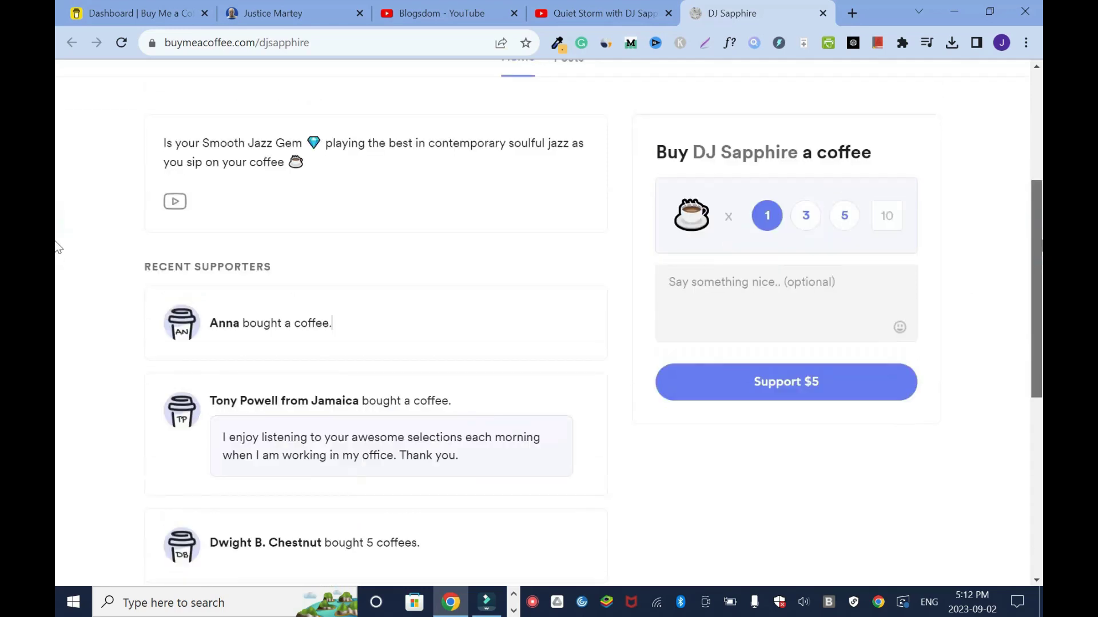
click(806, 221)
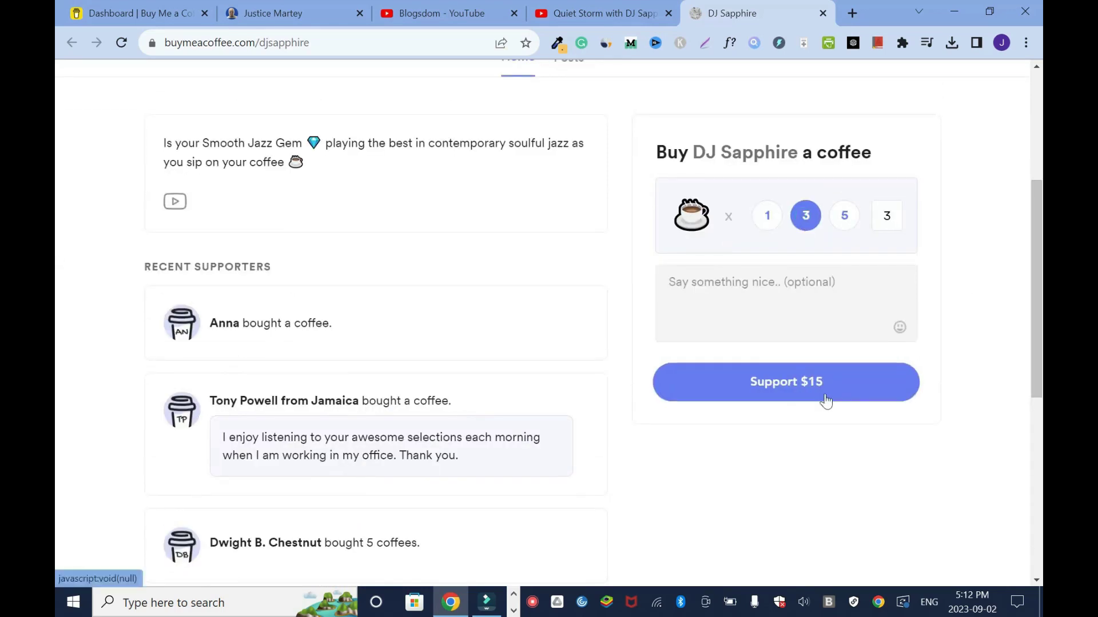
click(845, 224)
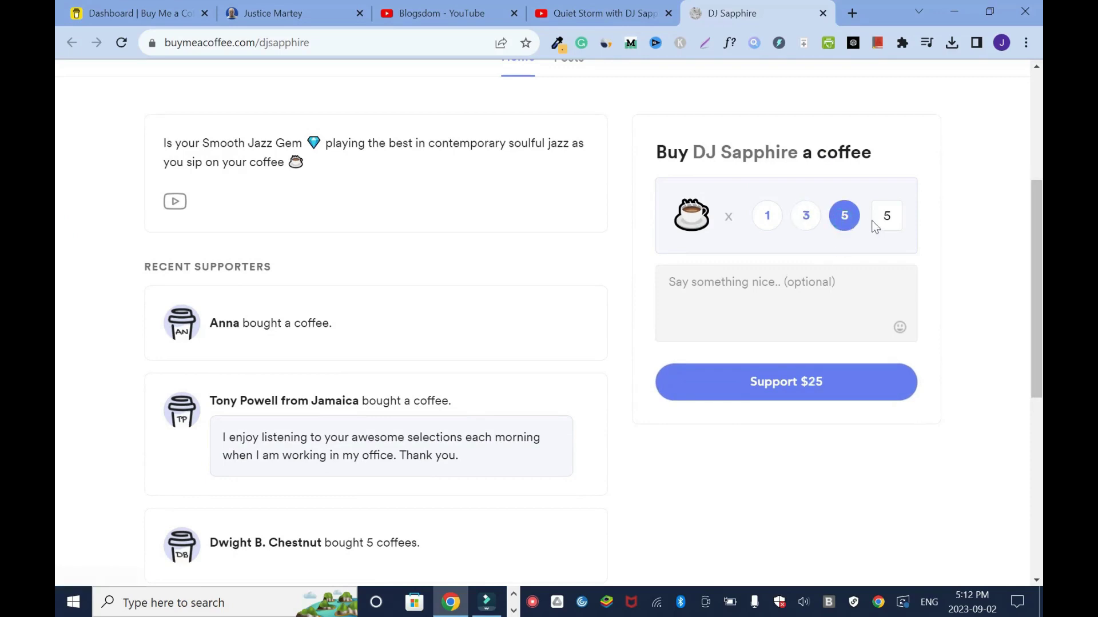
click(805, 226)
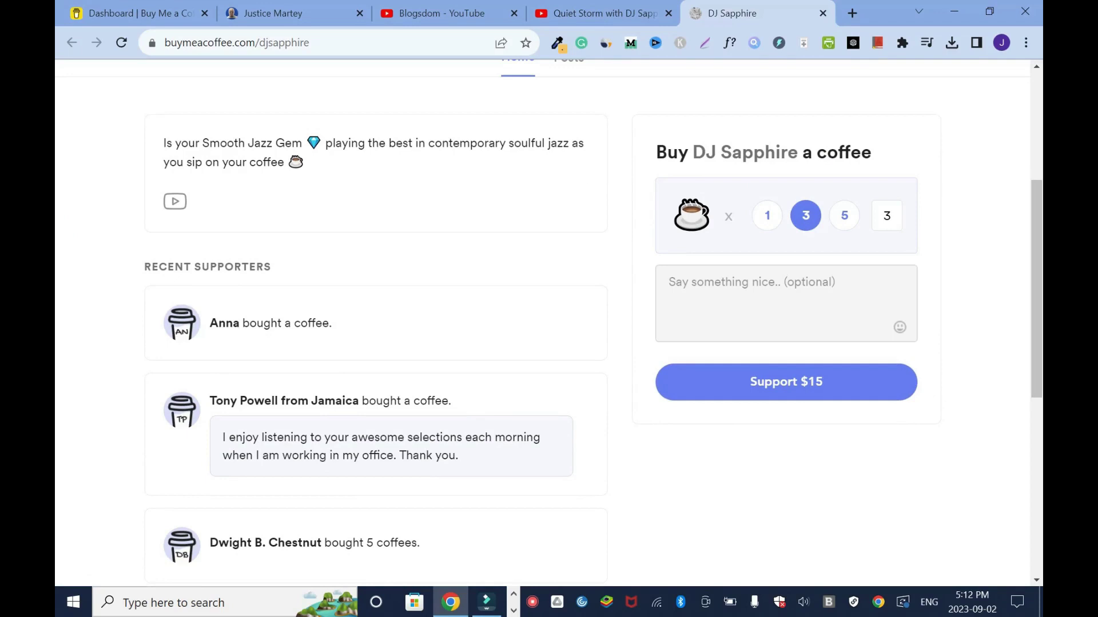
Add the public message 'Thank you for serving us with good and soothing music.' and pay $15.
click(671, 281)
text(Thank y)
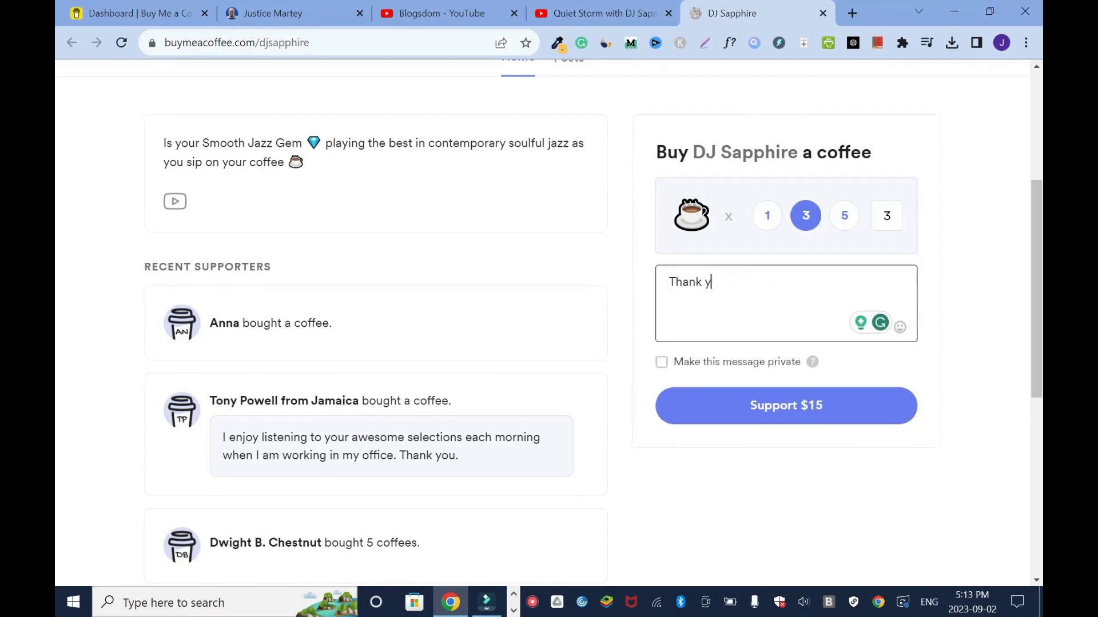
text(ou for serving us with good )
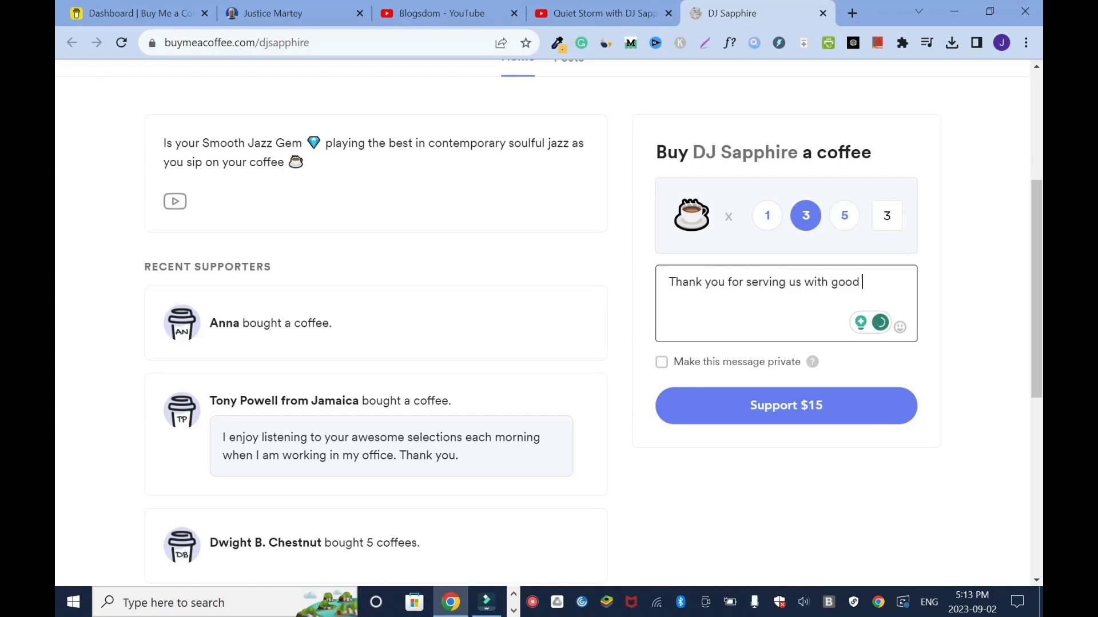
text(and soothing music.)
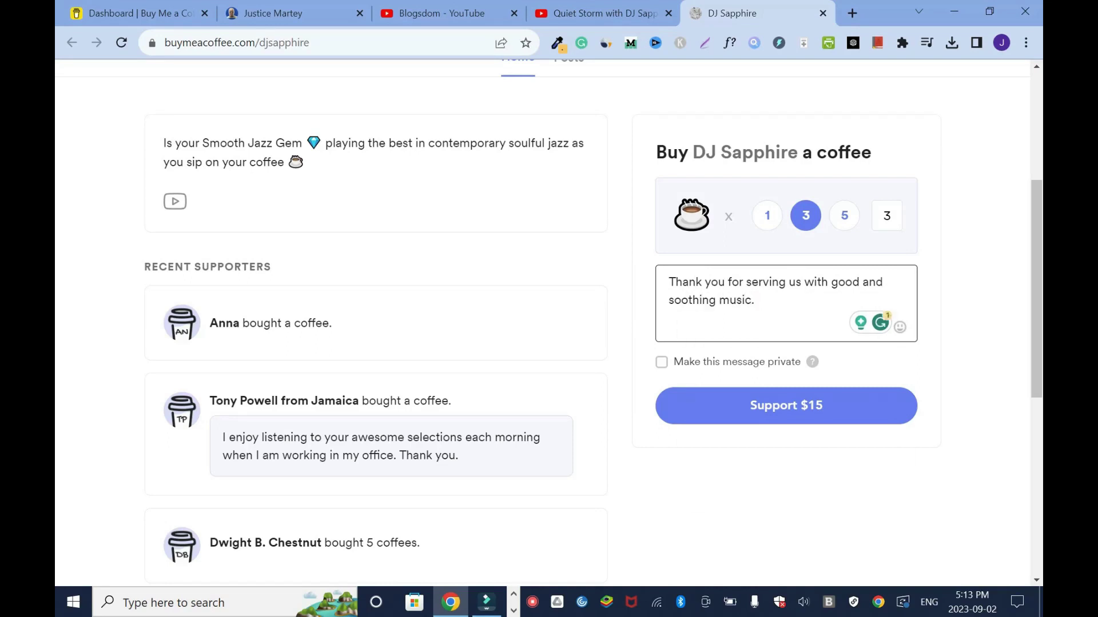
click(653, 430)
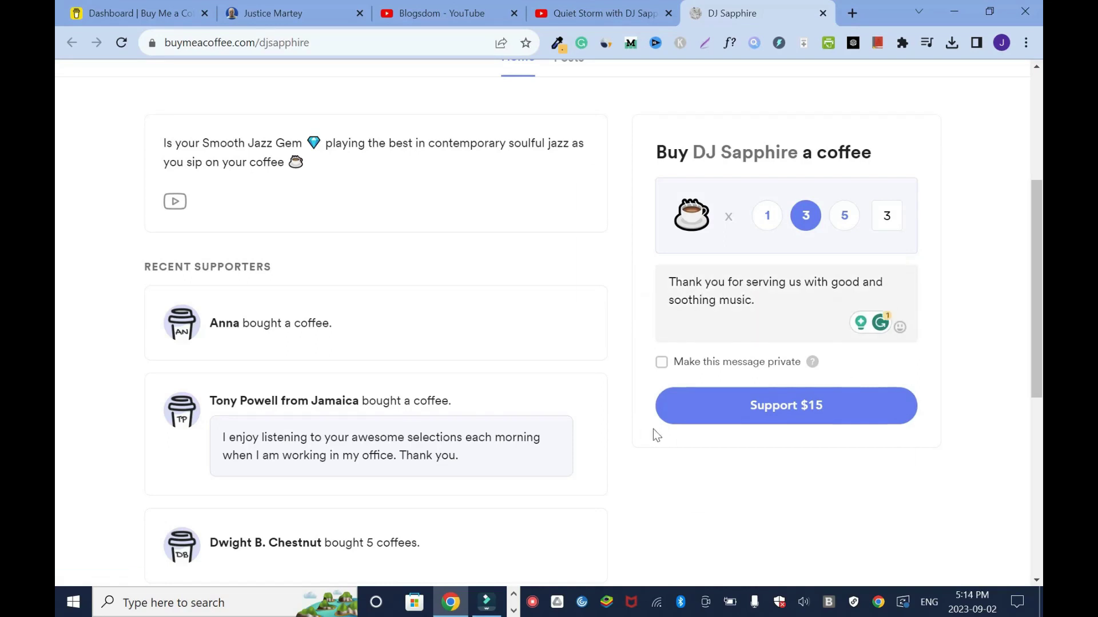
click(663, 363)
scroll(393, 345, up, 1)
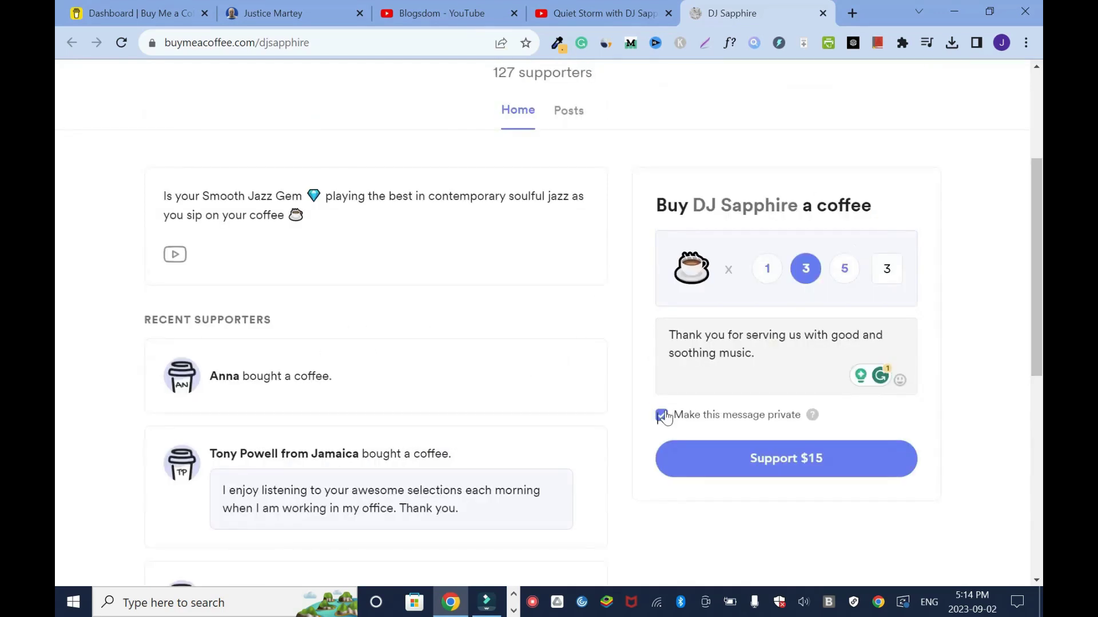
click(662, 416)
click(819, 482)
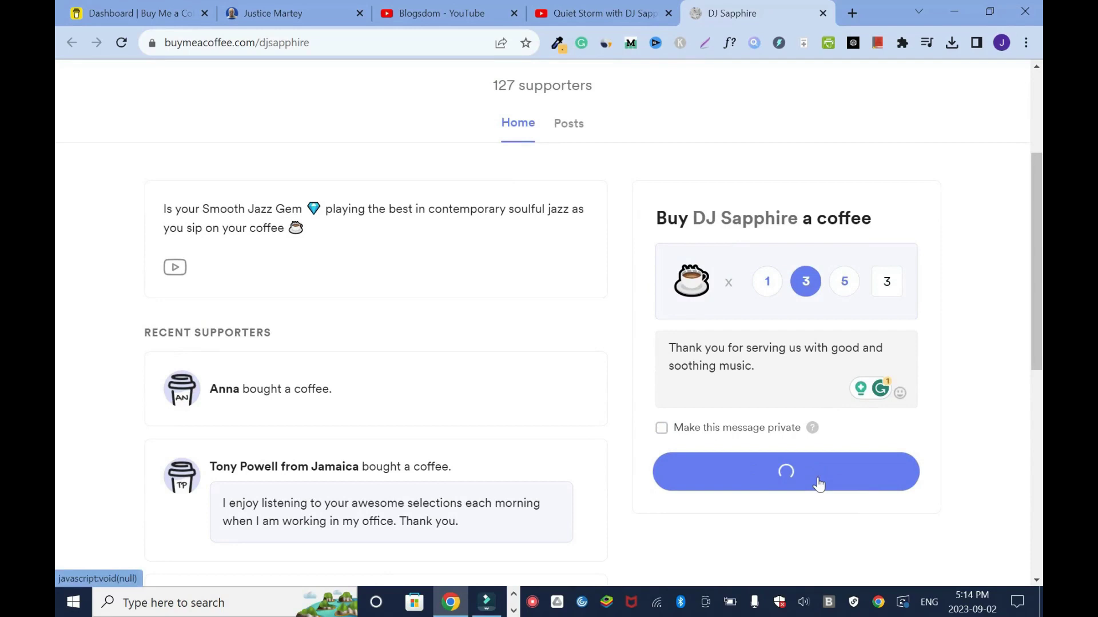